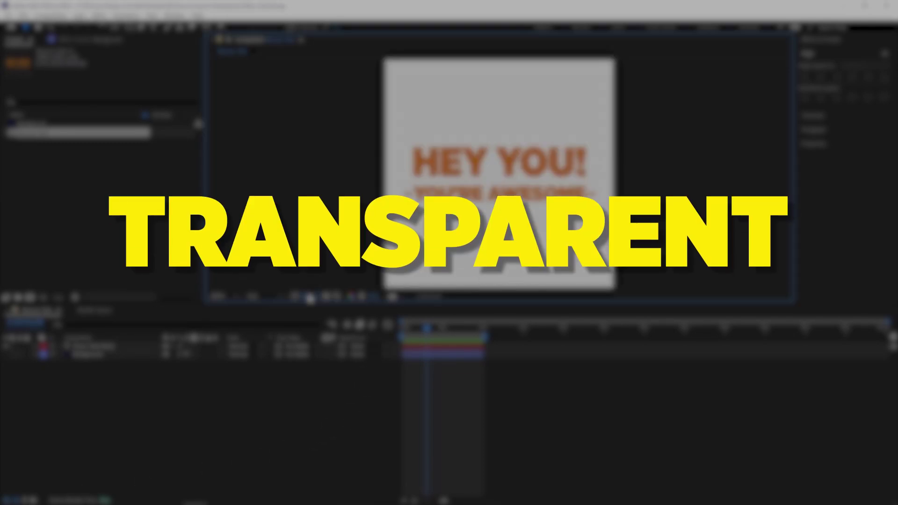
Step: Hide the Background layer and turn on the transparency grid behind the text
{"action": "left_click", "coordinate": [8, 16]}
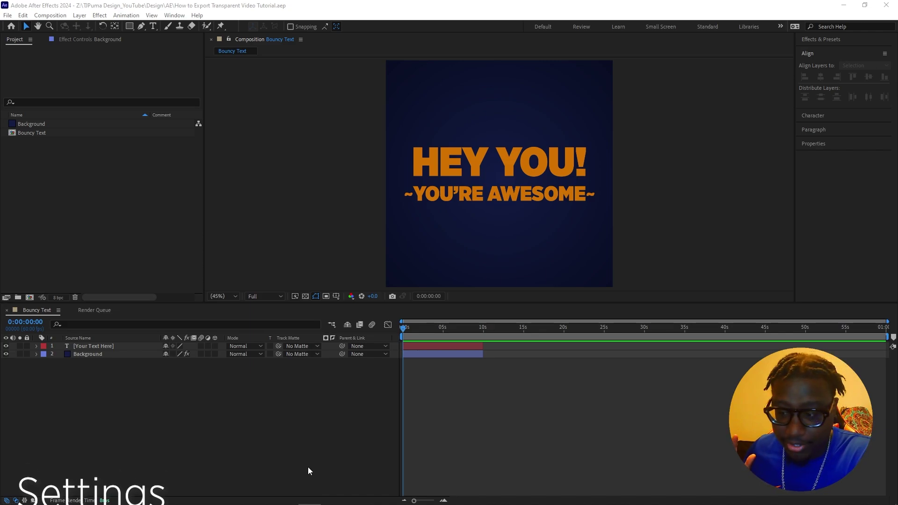
{"action": "left_click", "coordinate": [459, 195]}
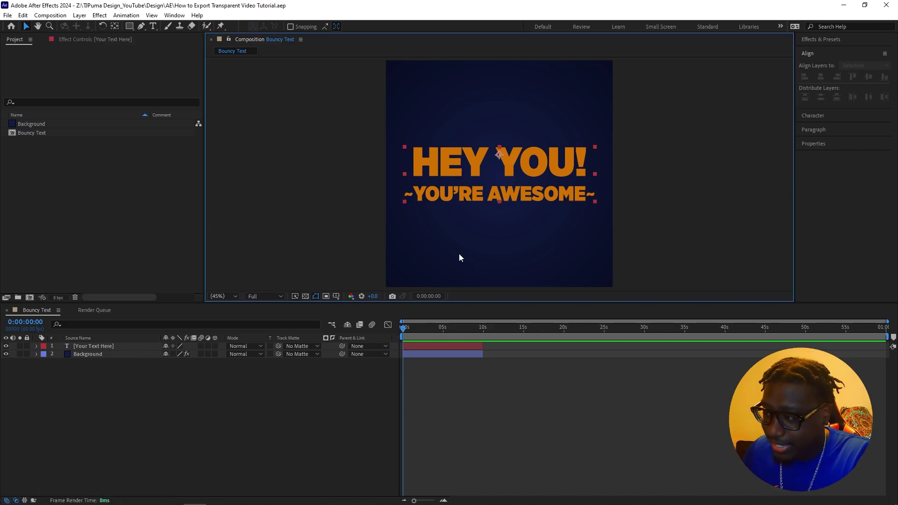
{"action": "mouse_move", "coordinate": [409, 333]}
{"action": "left_mouse_down"}
{"action": "mouse_move", "coordinate": [466, 342]}
{"action": "mouse_move", "coordinate": [411, 338]}
{"action": "mouse_move", "coordinate": [411, 347]}
{"action": "left_mouse_up"}
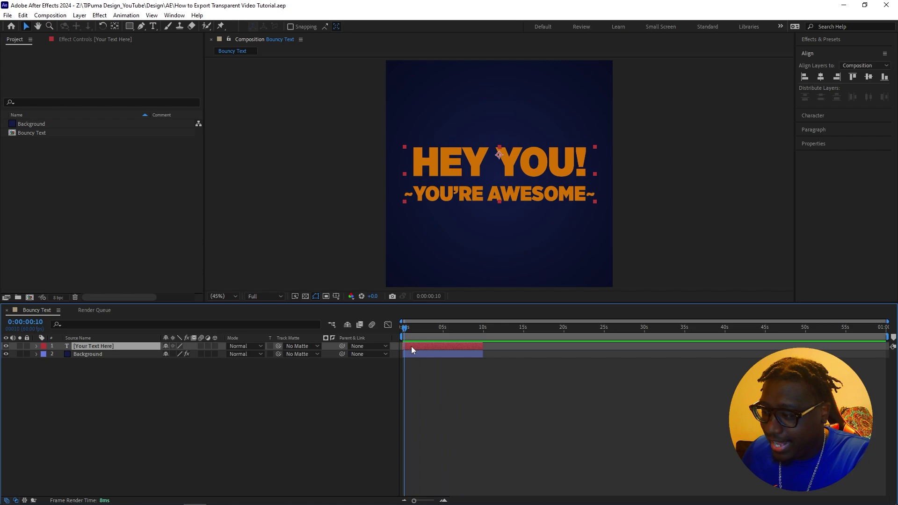
{"action": "left_click", "coordinate": [421, 358]}
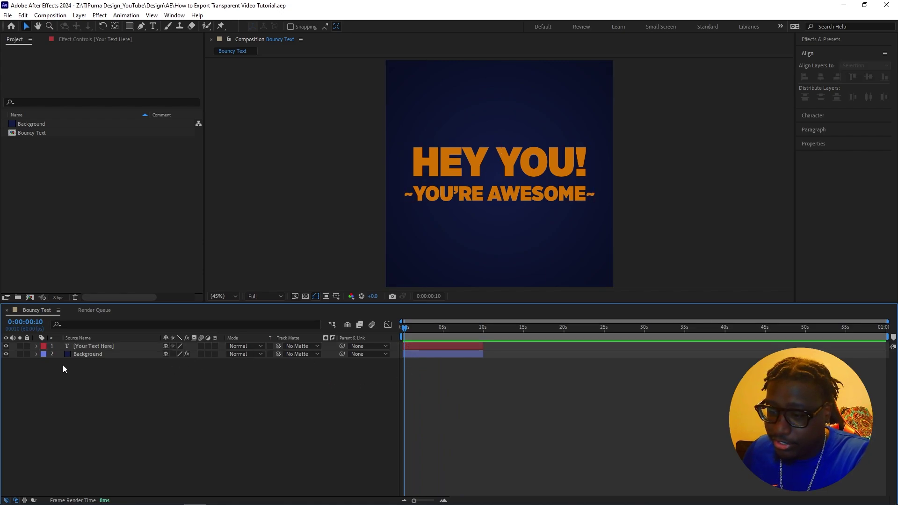
{"action": "left_click", "coordinate": [6, 354]}
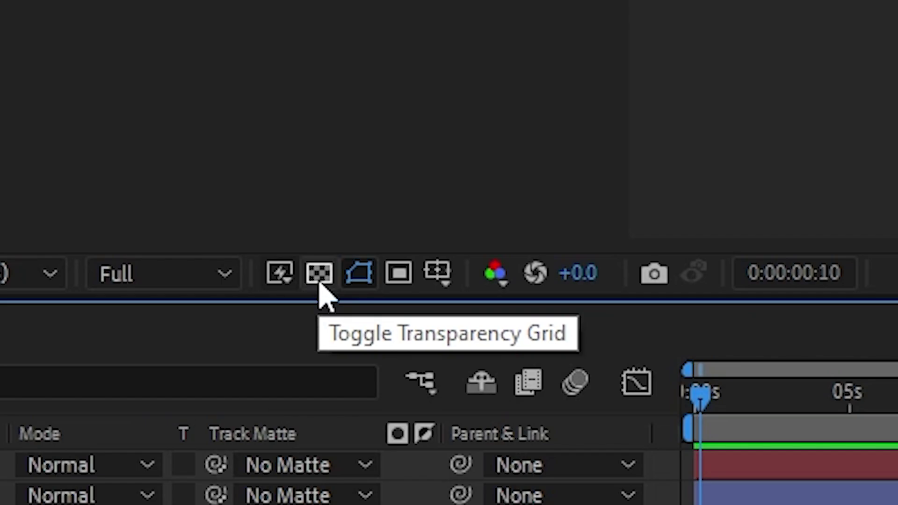
{"action": "left_click", "coordinate": [320, 281]}
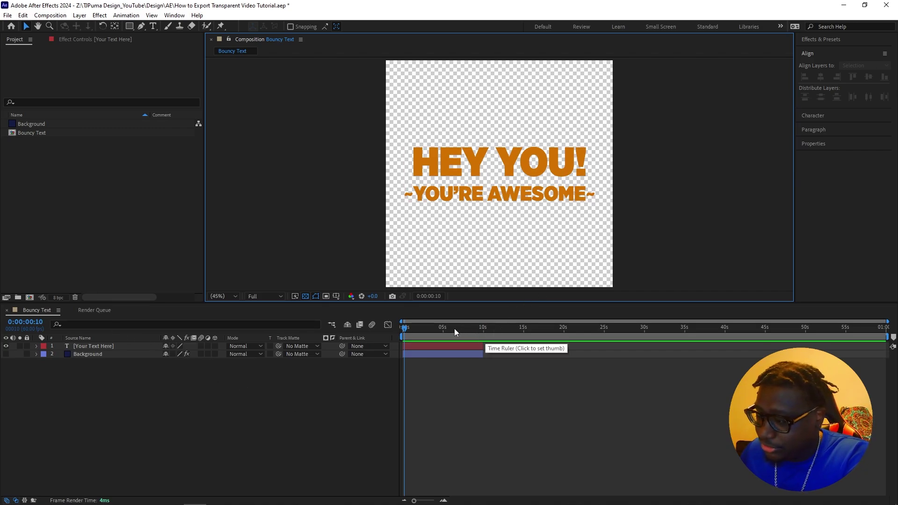
Step: End the work area at the text layer's out point, 0:00:09:59
{"action": "left_click_drag", "start_coordinate": [452, 330], "coordinate": [406, 332]}
{"action": "left_click", "coordinate": [422, 347]}
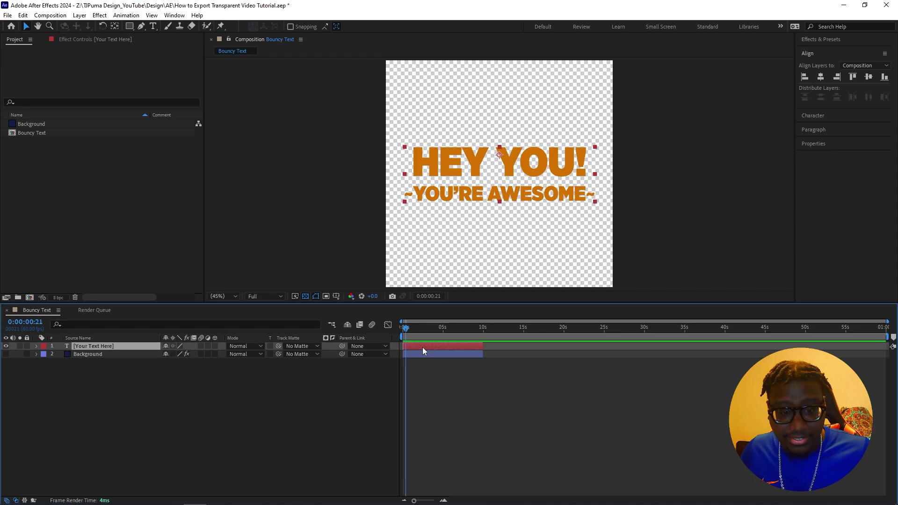
{"action": "key", "text": "o"}
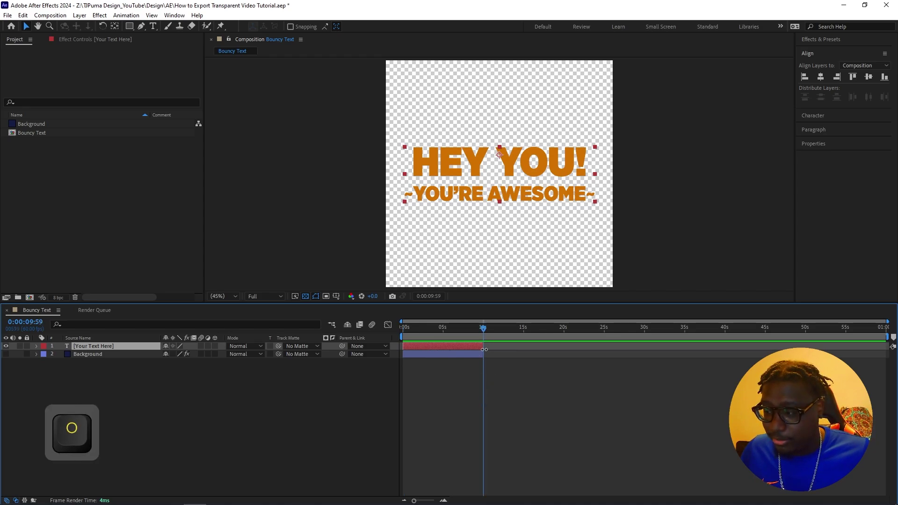
{"action": "key", "text": "n"}
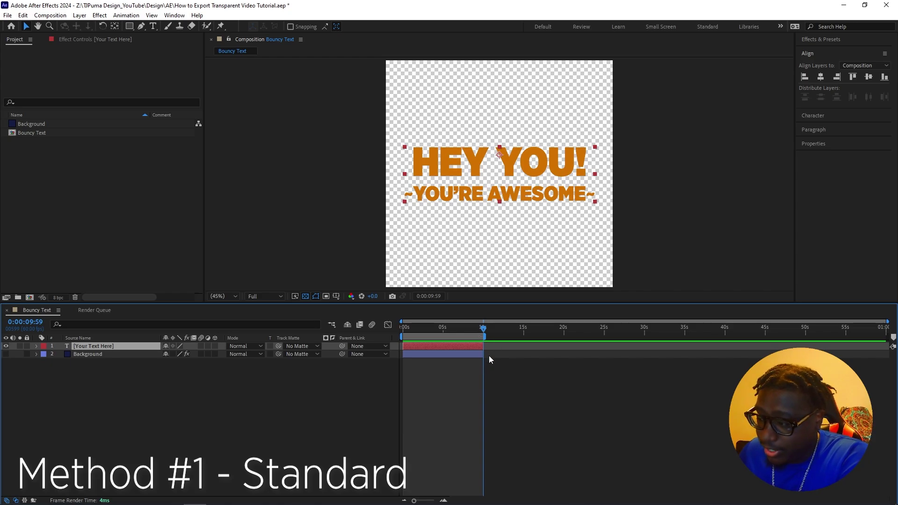
Step: Add the Bouncy Text composition to the Render Queue
{"action": "left_click", "coordinate": [8, 15]}
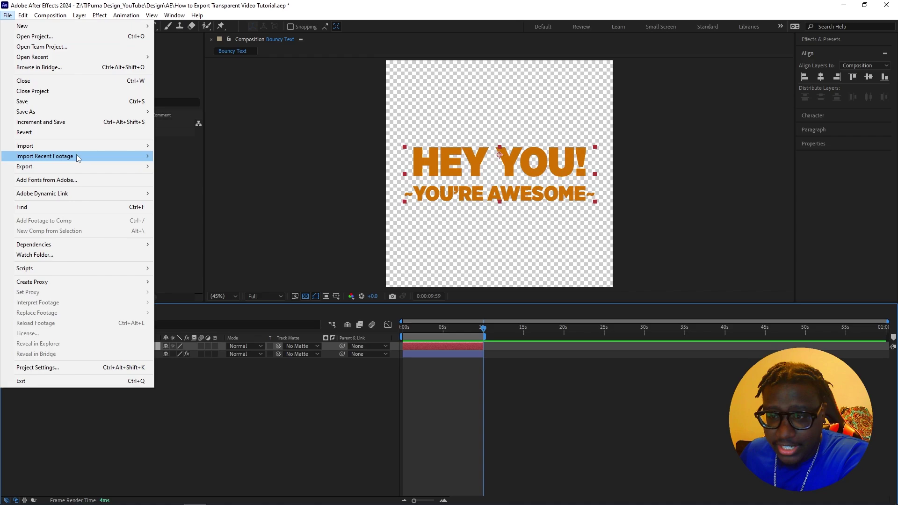
{"action": "mouse_move", "coordinate": [105, 169]}
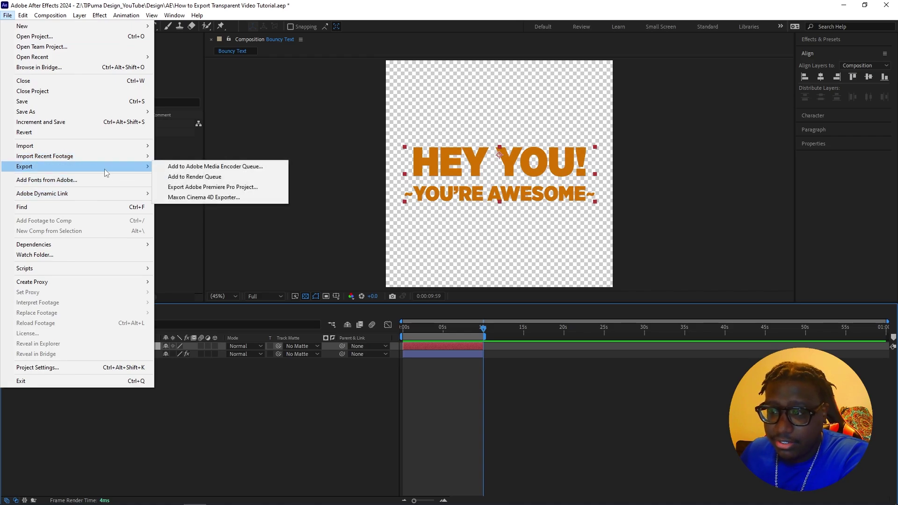
{"action": "left_click", "coordinate": [196, 177]}
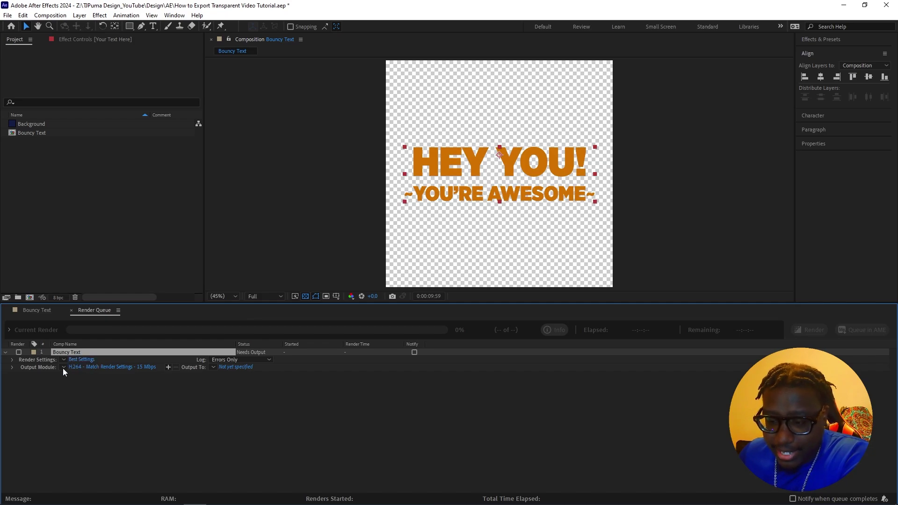
Step: Set the output module to QuickTime with RGB + Alpha, keeping the Animation codec
{"action": "left_click", "coordinate": [78, 367]}
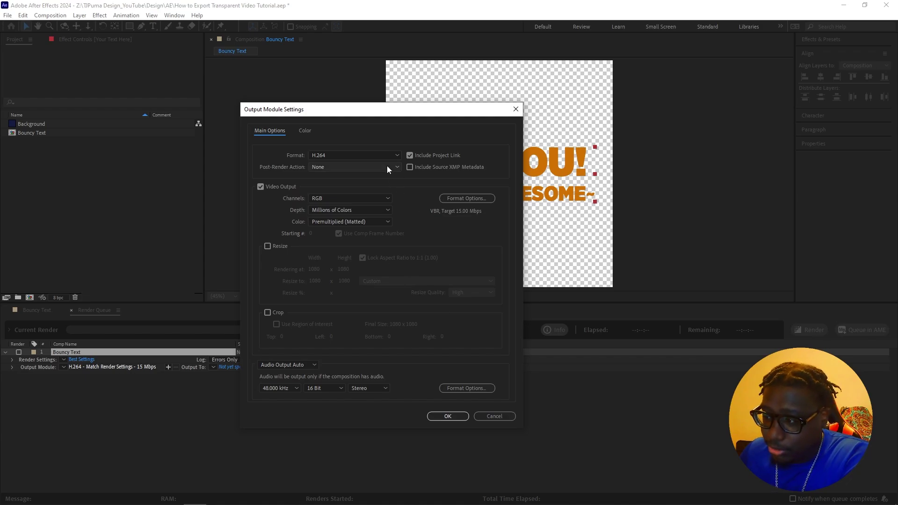
{"action": "left_click", "coordinate": [334, 160]}
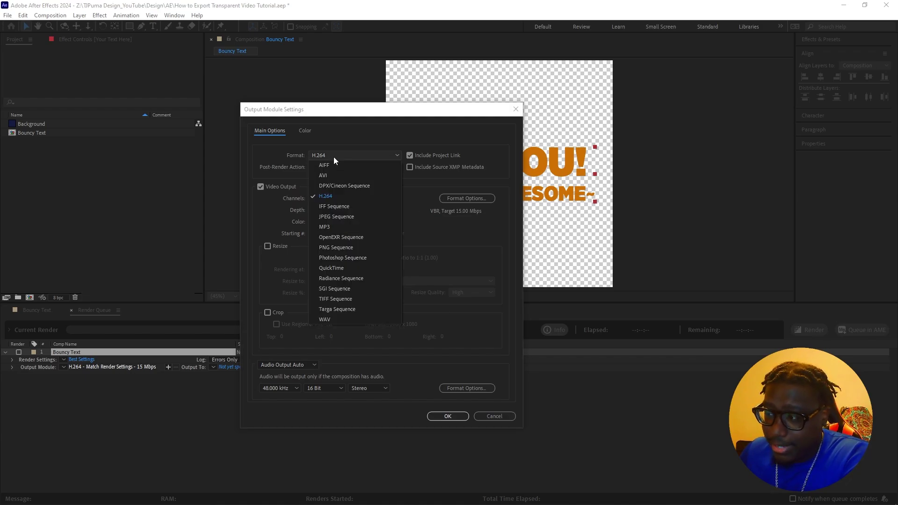
{"action": "left_click", "coordinate": [342, 268]}
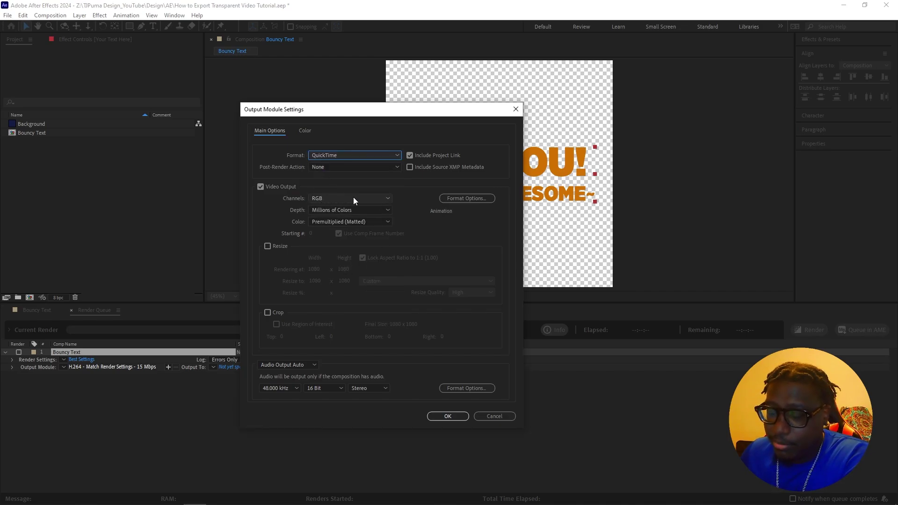
{"action": "left_click", "coordinate": [322, 198]}
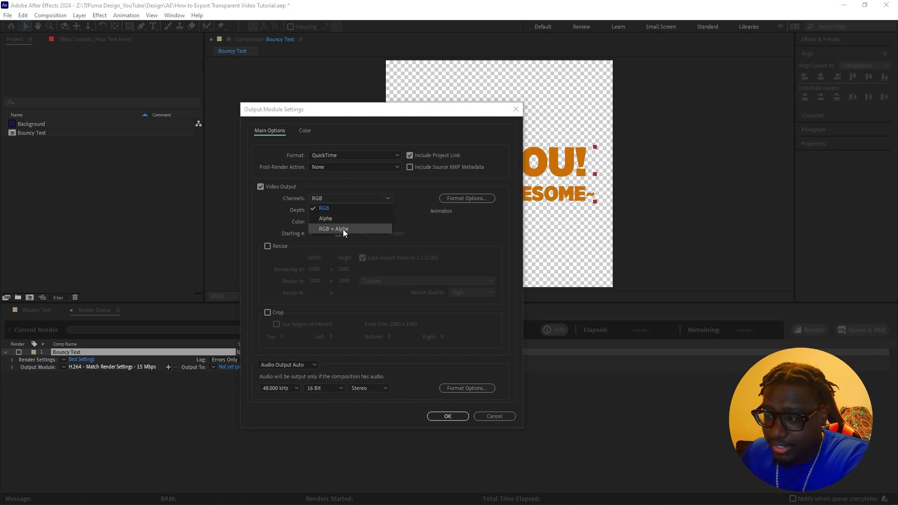
{"action": "left_click", "coordinate": [344, 229]}
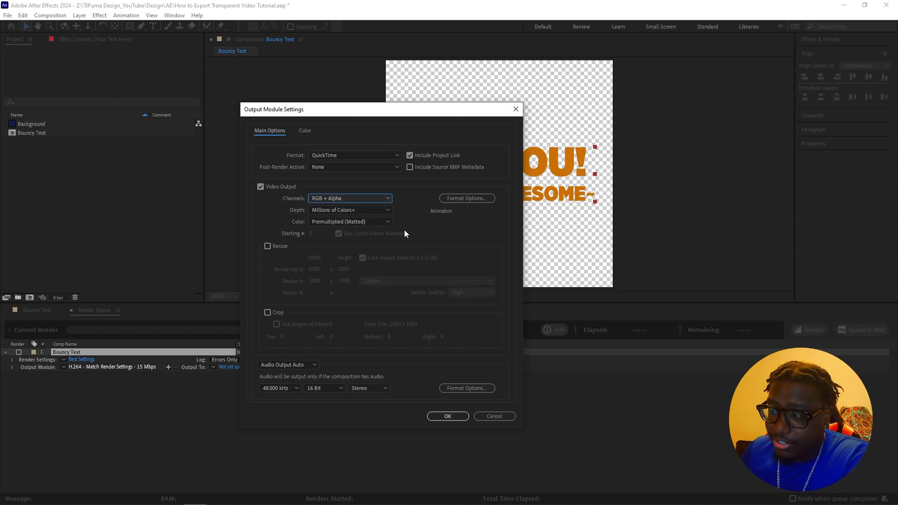
{"action": "left_click", "coordinate": [466, 199]}
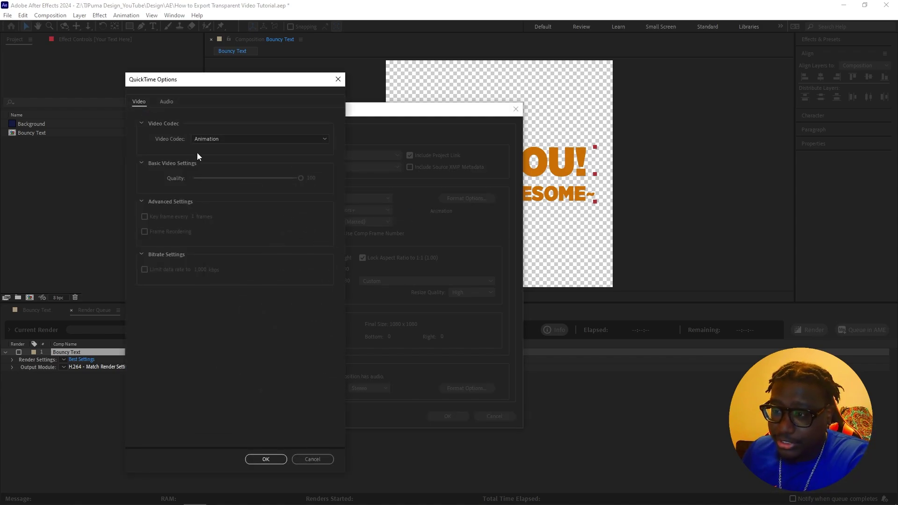
{"action": "left_click", "coordinate": [235, 139]}
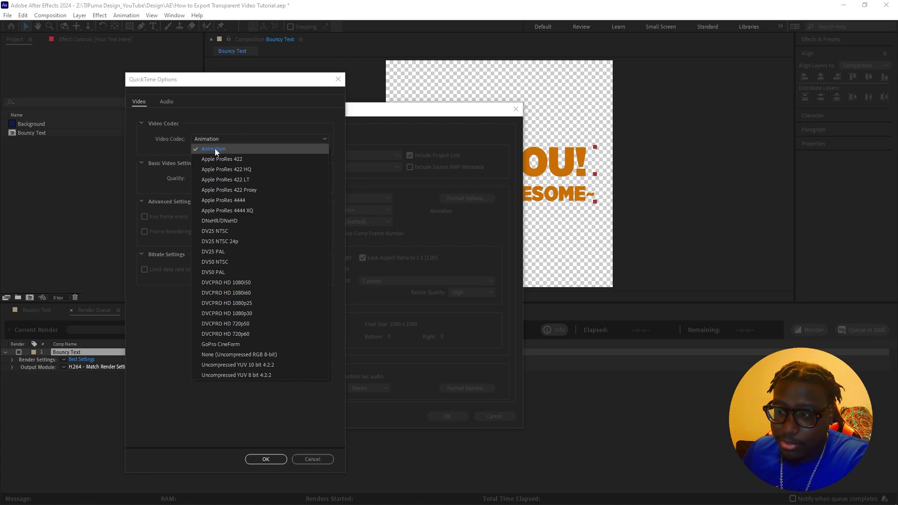
{"action": "left_click", "coordinate": [241, 123]}
{"action": "left_click", "coordinate": [316, 459]}
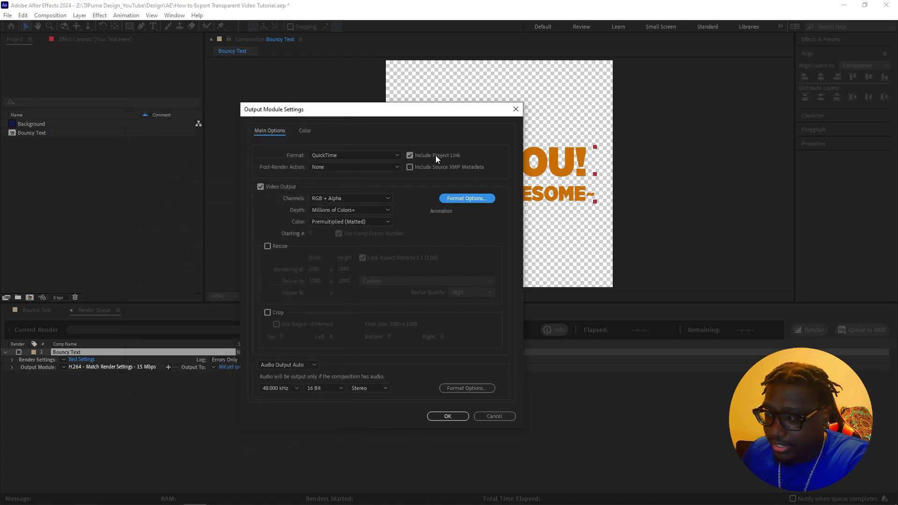
{"action": "left_click", "coordinate": [447, 416]}
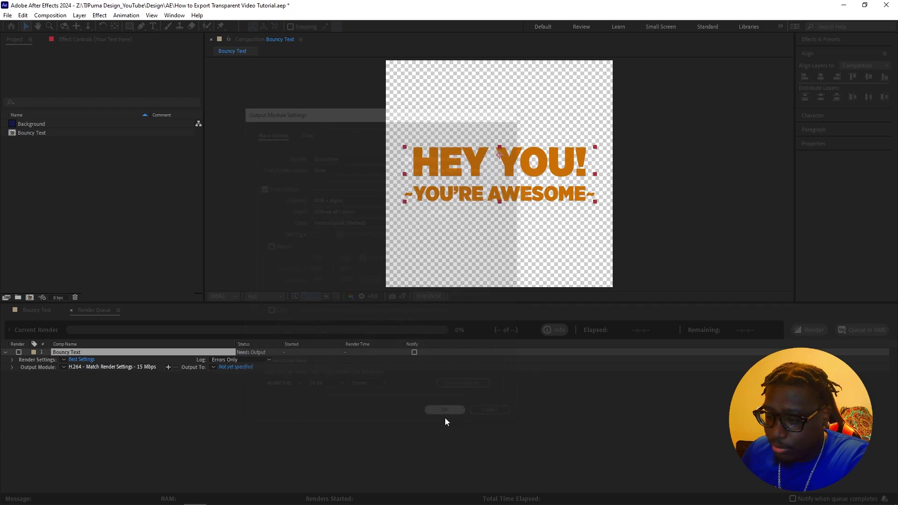
Step: Output to Bouncy Text.mov in Example, replacing the old file, and render it
{"action": "left_click", "coordinate": [239, 368]}
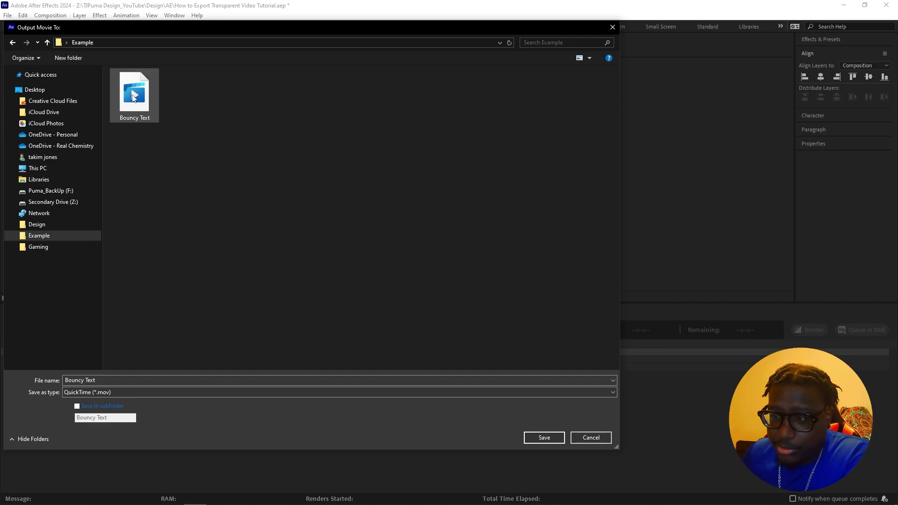
{"action": "left_click", "coordinate": [537, 439]}
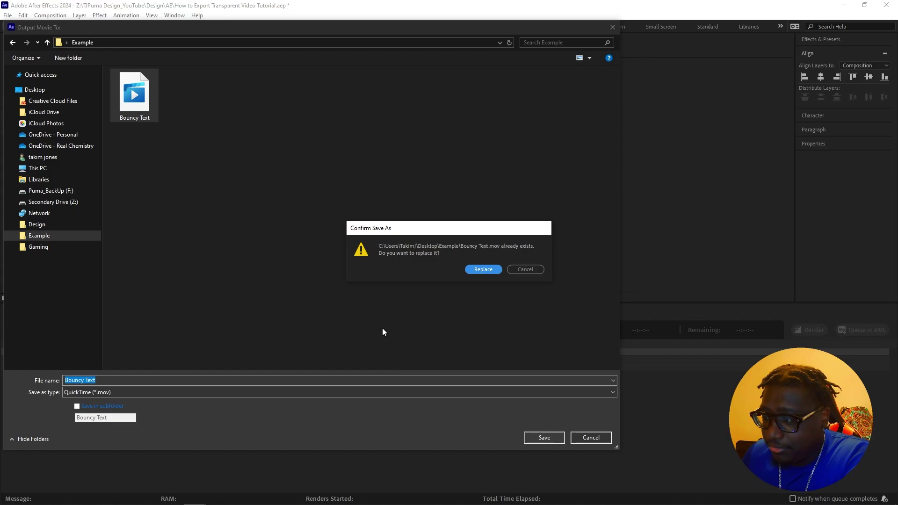
{"action": "left_click", "coordinate": [480, 270]}
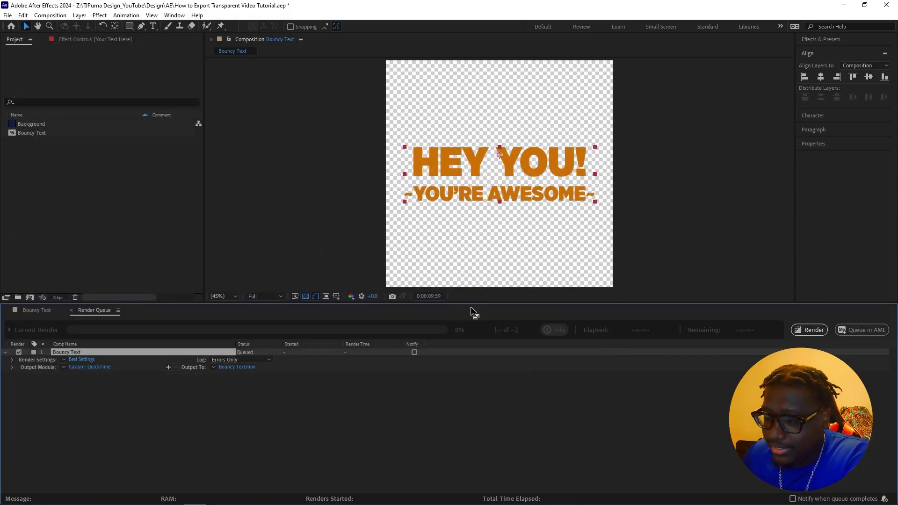
{"action": "left_click", "coordinate": [810, 330]}
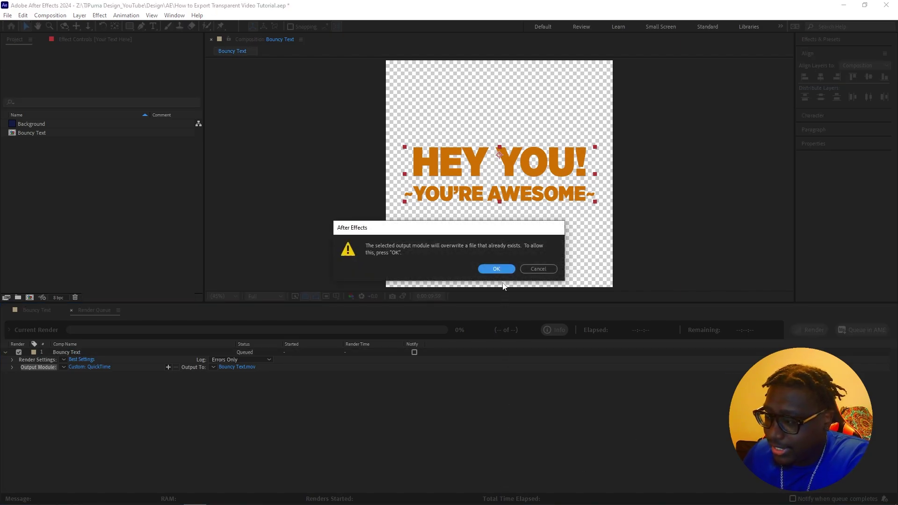
{"action": "left_click", "coordinate": [495, 269]}
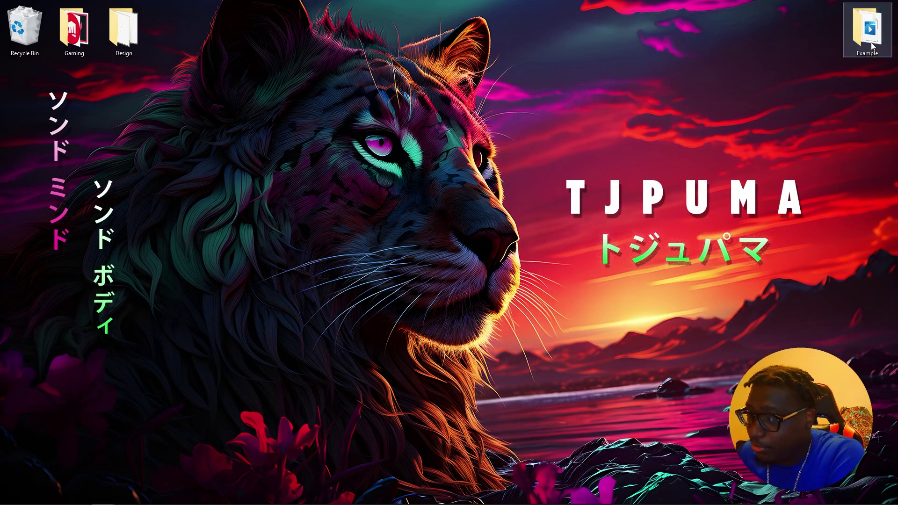
Step: Open the Example folder and check that the Bouncy Text MOV is 59.1 MB
{"action": "double_click", "coordinate": [871, 45]}
{"action": "left_click_drag", "start_coordinate": [397, 116], "coordinate": [454, 78]}
{"action": "left_click", "coordinate": [300, 150]}
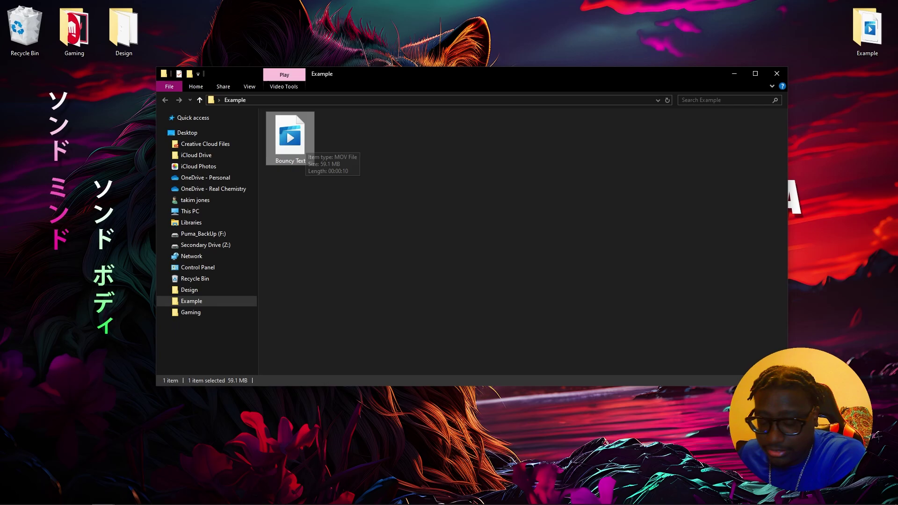
Step: Import Bouncy Text.mov into the project and turn the Background layer back on
{"action": "left_click", "coordinate": [201, 501]}
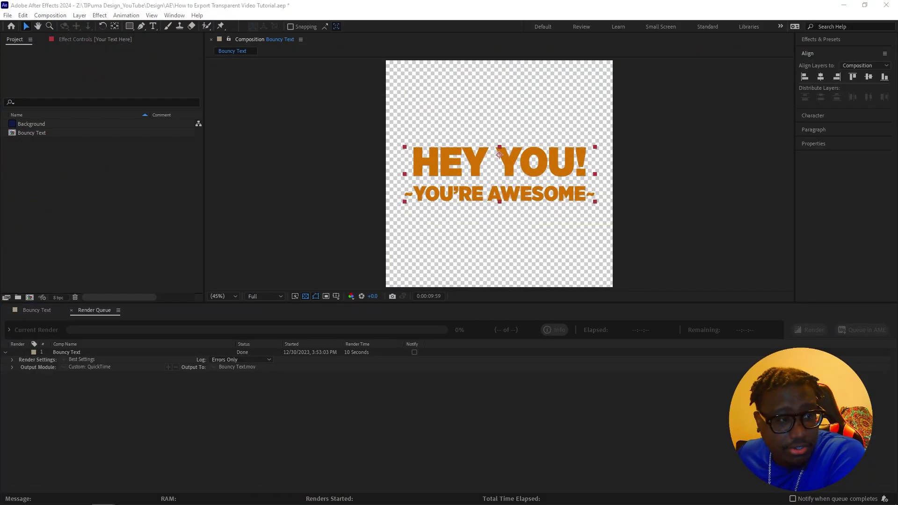
{"action": "left_click_drag", "start_coordinate": [201, 500], "coordinate": [136, 202]}
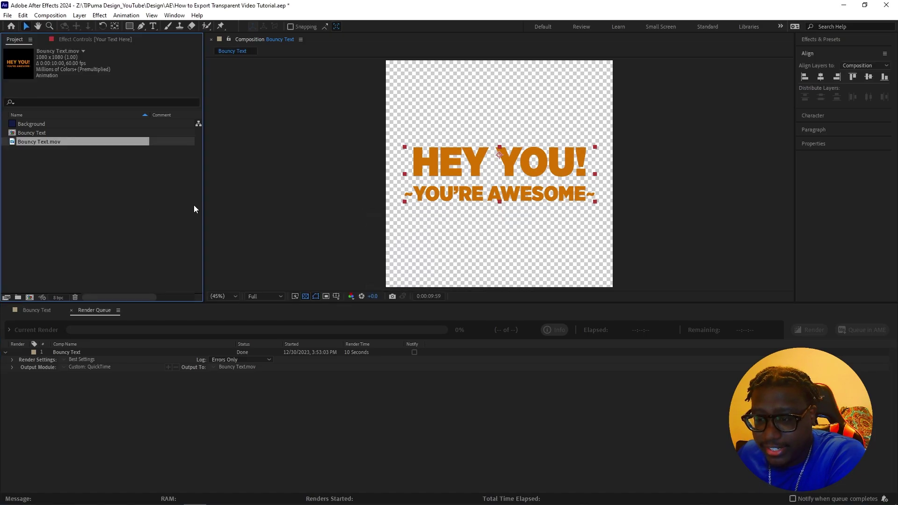
{"action": "left_click", "coordinate": [35, 310]}
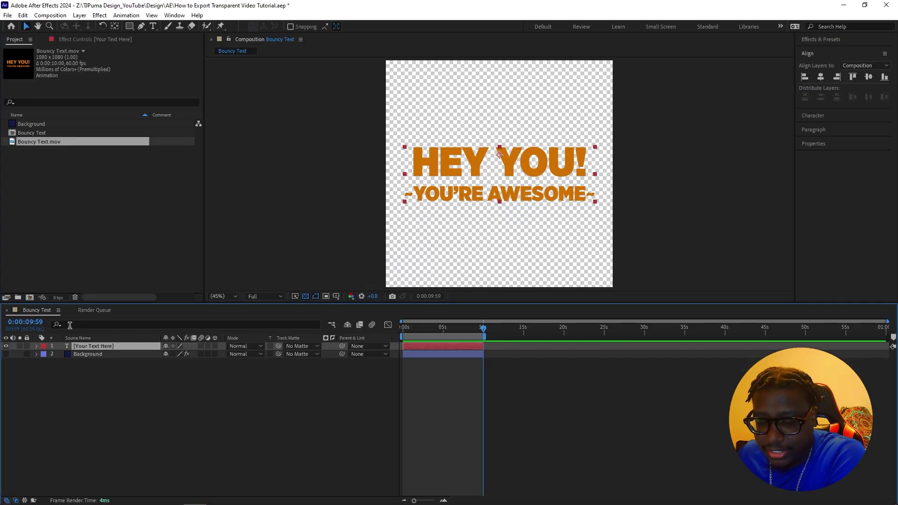
{"action": "left_click", "coordinate": [5, 347]}
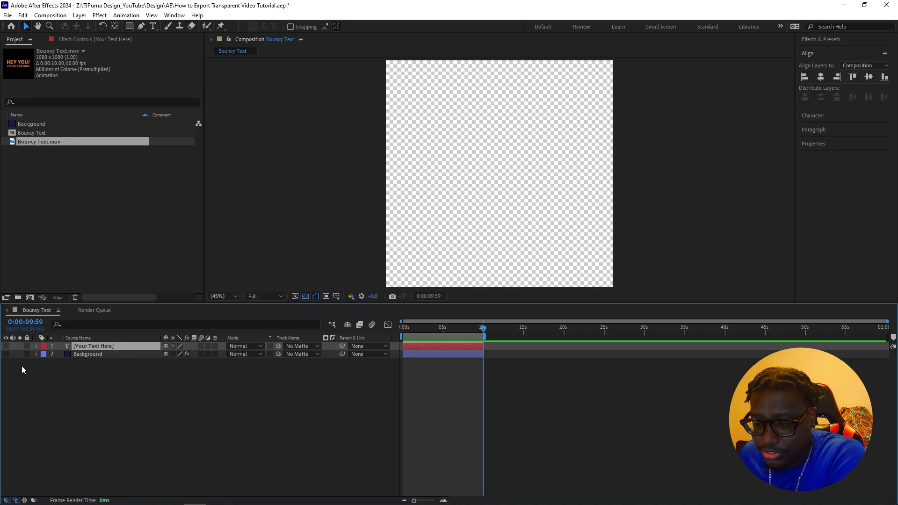
{"action": "left_click", "coordinate": [6, 355]}
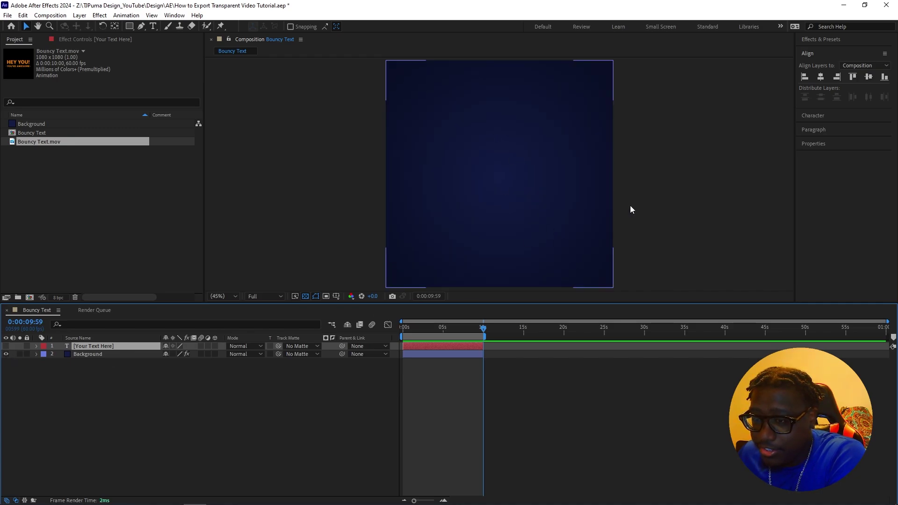
Step: Place Bouncy Text.mov atop the composition layers to test its transparency from frame one
{"action": "left_click", "coordinate": [34, 135]}
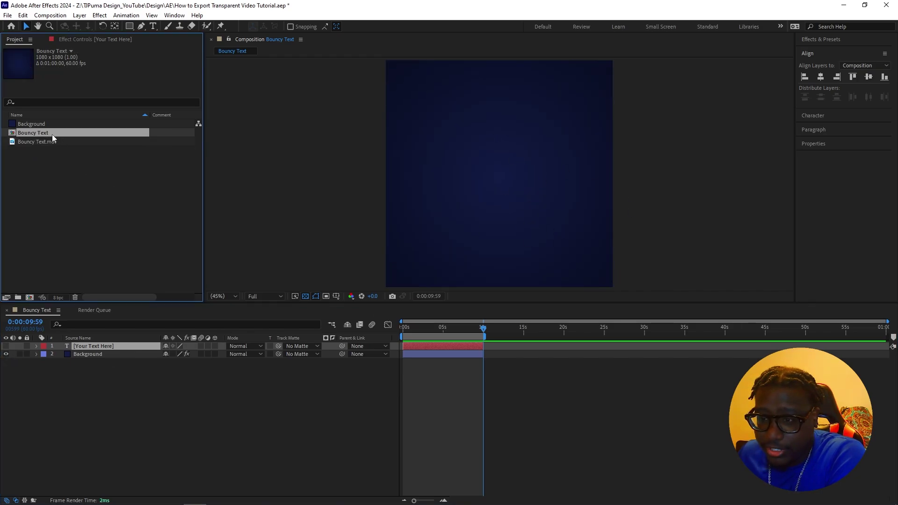
{"action": "left_click", "coordinate": [46, 141]}
{"action": "left_click_drag", "start_coordinate": [44, 144], "coordinate": [107, 348]}
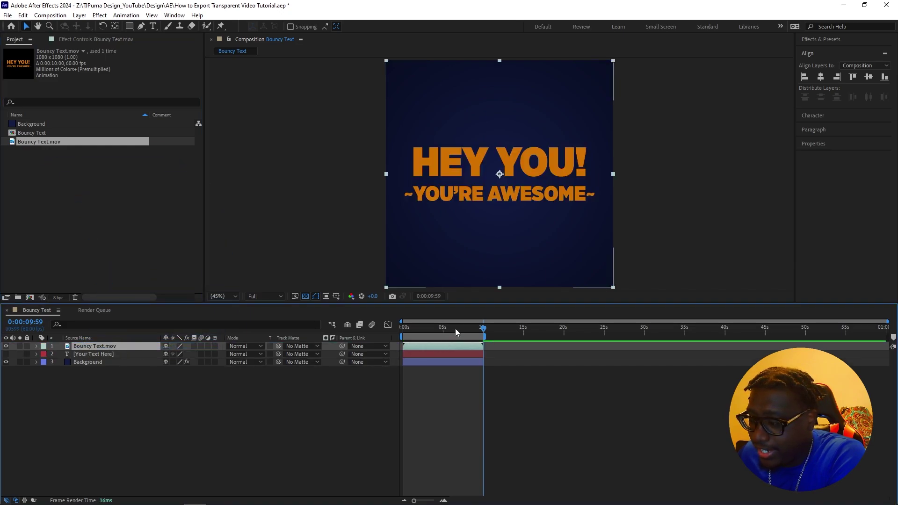
{"action": "left_click_drag", "start_coordinate": [455, 328], "coordinate": [404, 353]}
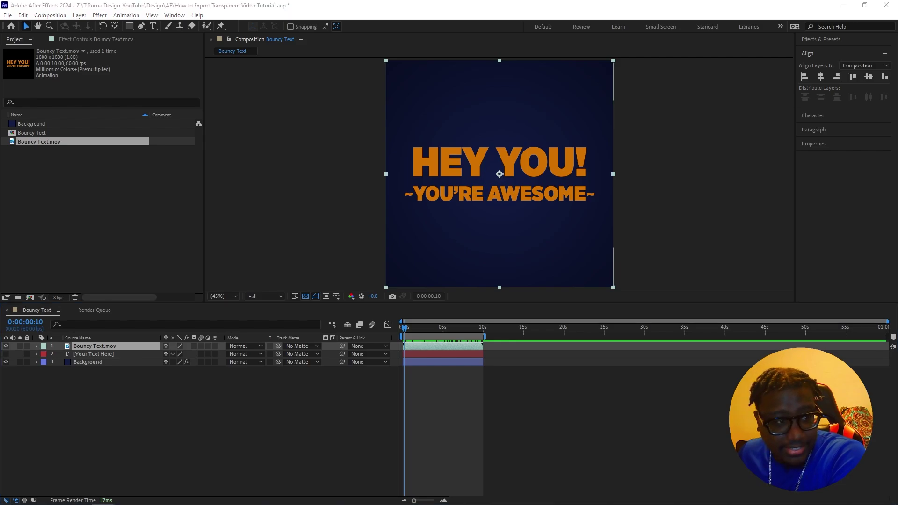
{"action": "left_click_drag", "start_coordinate": [0, 75], "coordinate": [329, 77]}
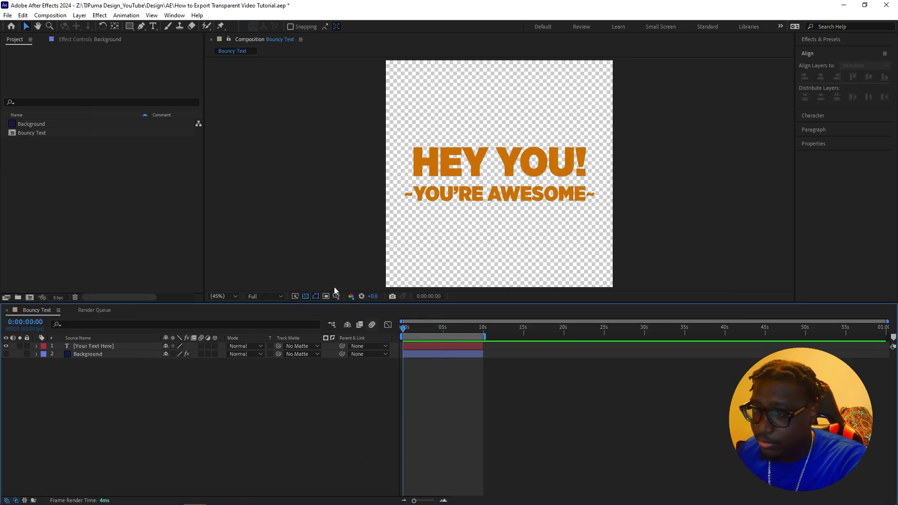
Step: Add Bouncy Text to the Render Queue as a second render item
{"action": "left_click", "coordinate": [7, 15]}
{"action": "mouse_move", "coordinate": [87, 169]}
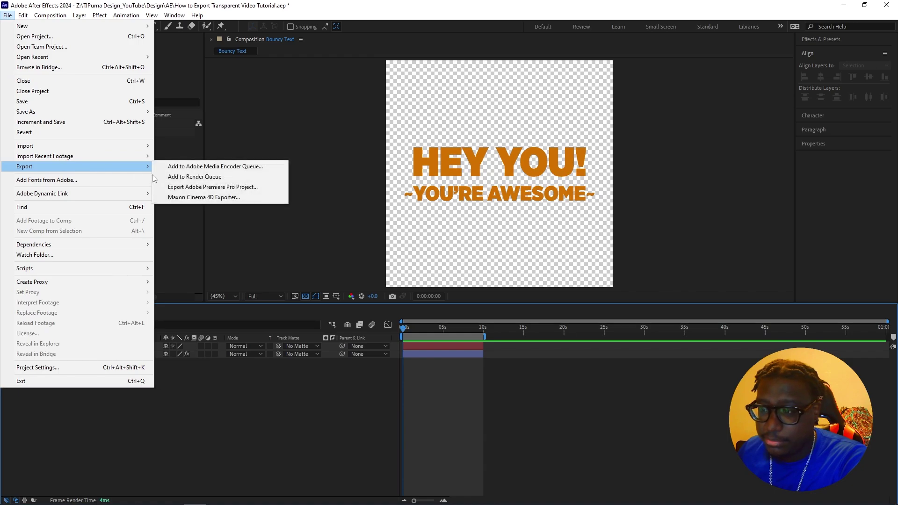
{"action": "left_click", "coordinate": [187, 177]}
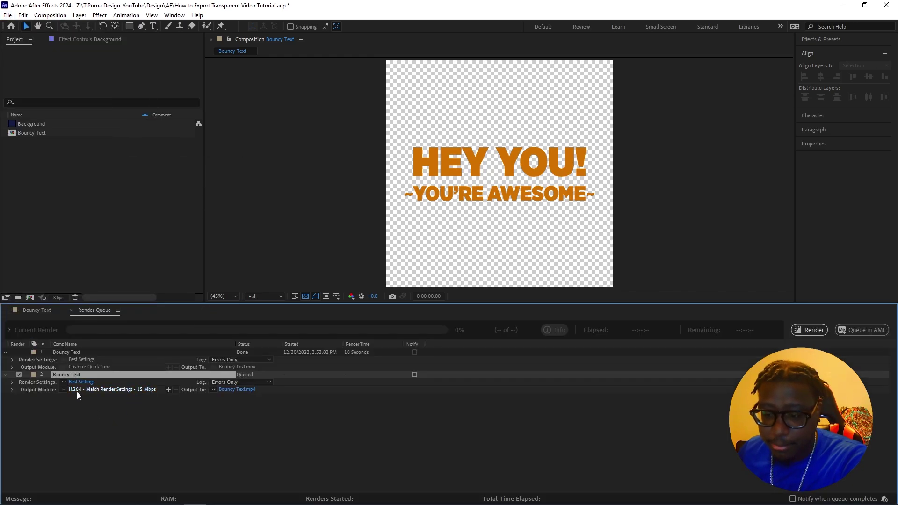
{"action": "left_click", "coordinate": [64, 391]}
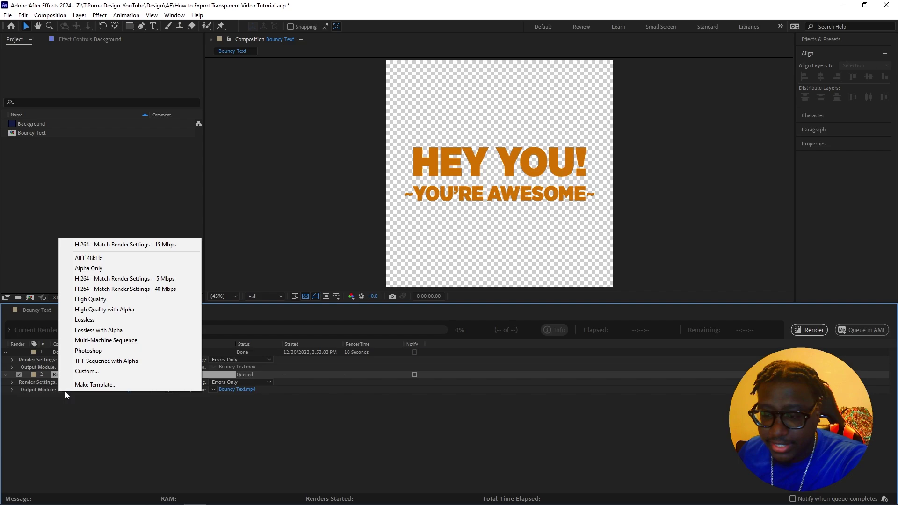
{"action": "left_click", "coordinate": [87, 409]}
Step: Set item 2's output to PNG Sequence with RGB + Alpha channels
{"action": "left_click", "coordinate": [91, 389]}
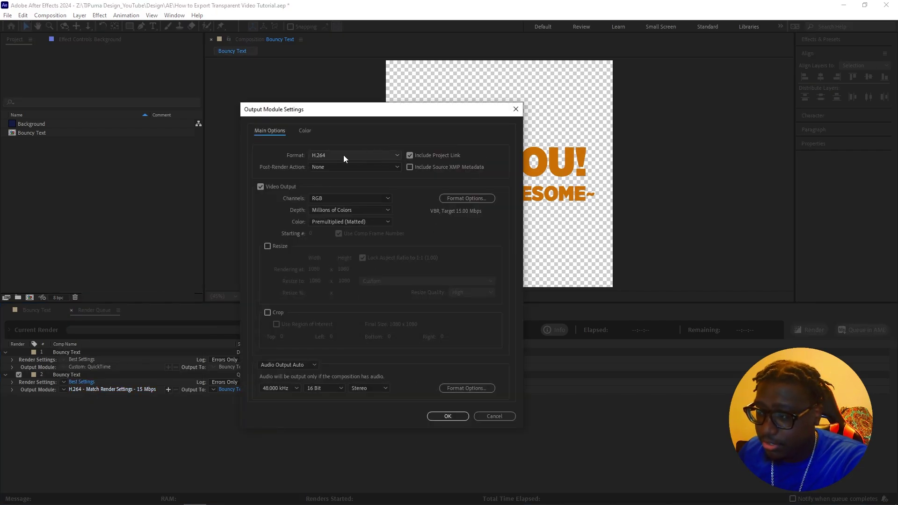
{"action": "left_click", "coordinate": [343, 155]}
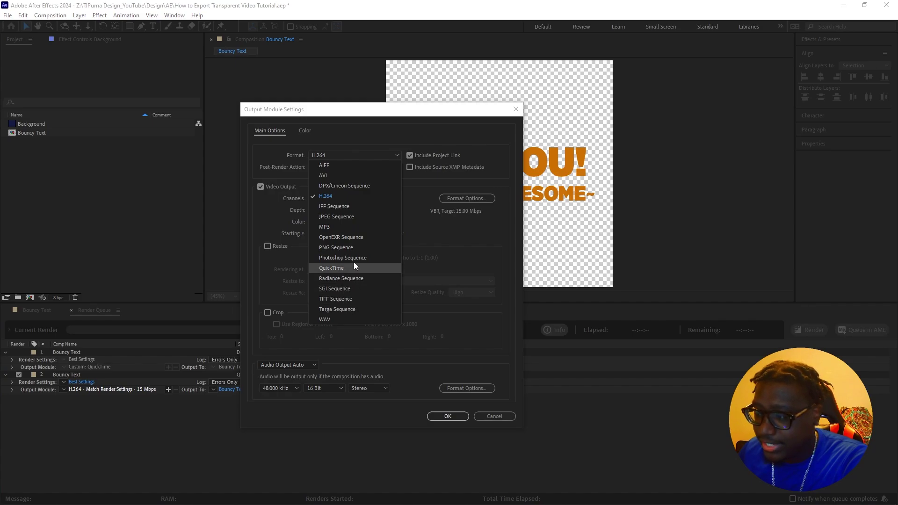
{"action": "left_click", "coordinate": [348, 250]}
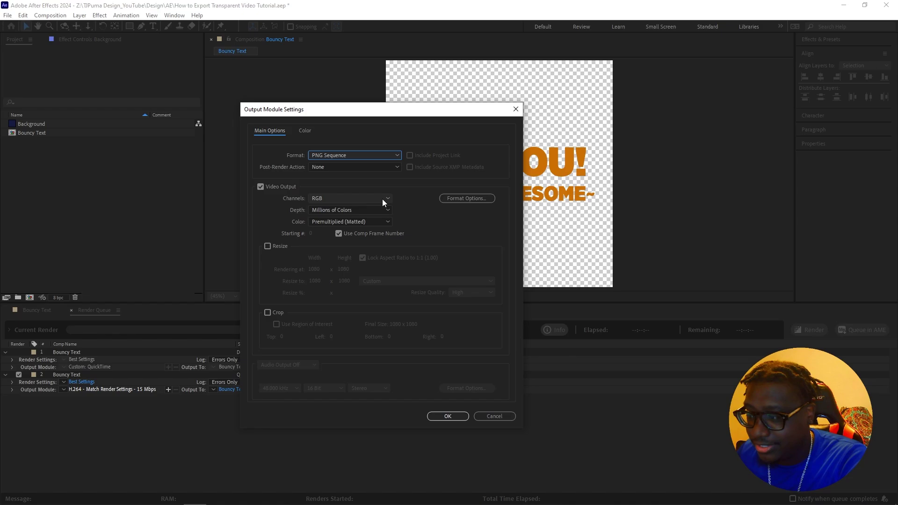
{"action": "left_click", "coordinate": [383, 198]}
{"action": "left_click", "coordinate": [351, 229]}
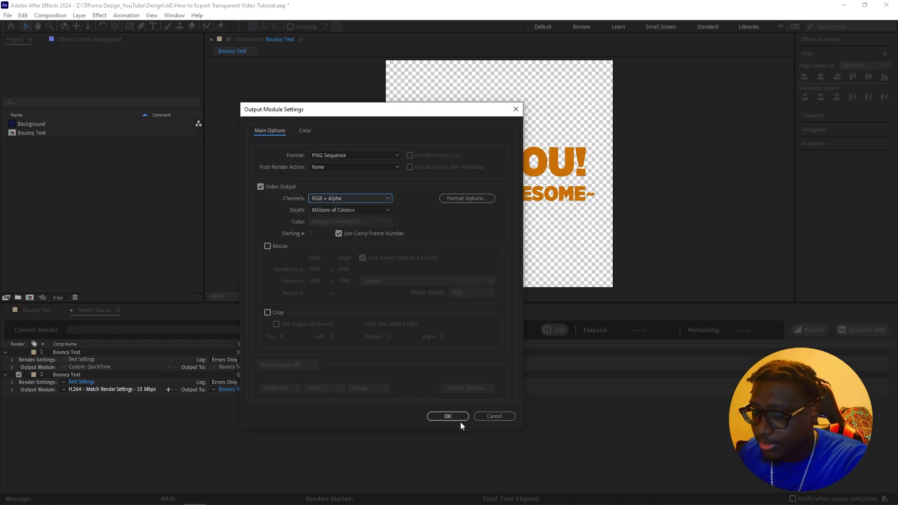
{"action": "left_click", "coordinate": [448, 417]}
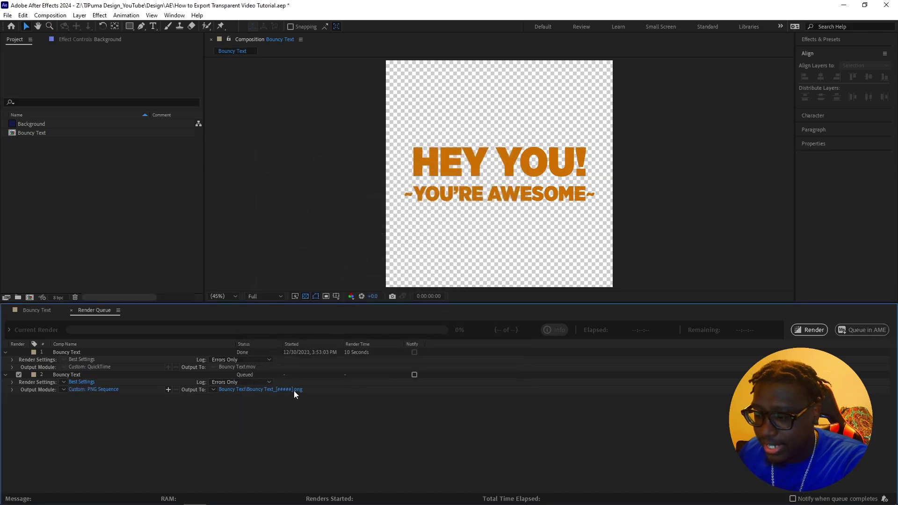
Step: Create a Bouncy Text_PNG Seq folder inside Example for the PNG frames
{"action": "left_click", "coordinate": [252, 391]}
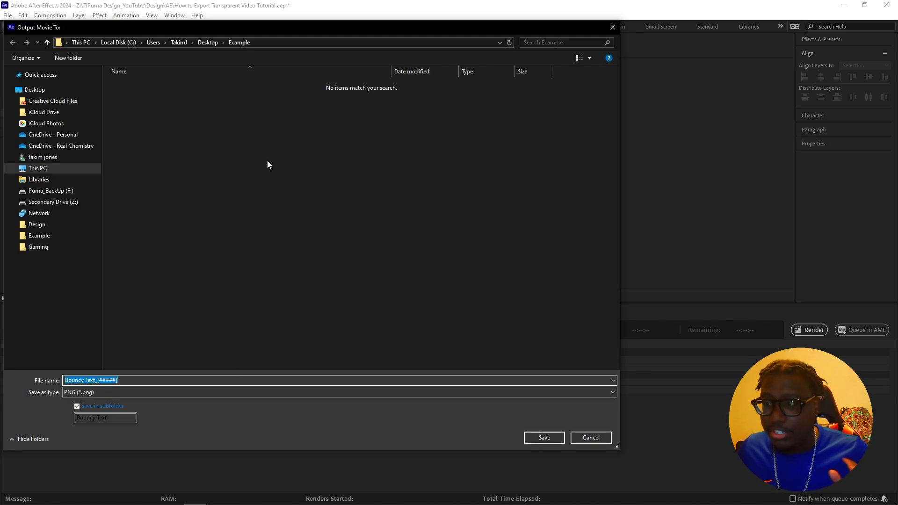
{"action": "left_click", "coordinate": [147, 379]}
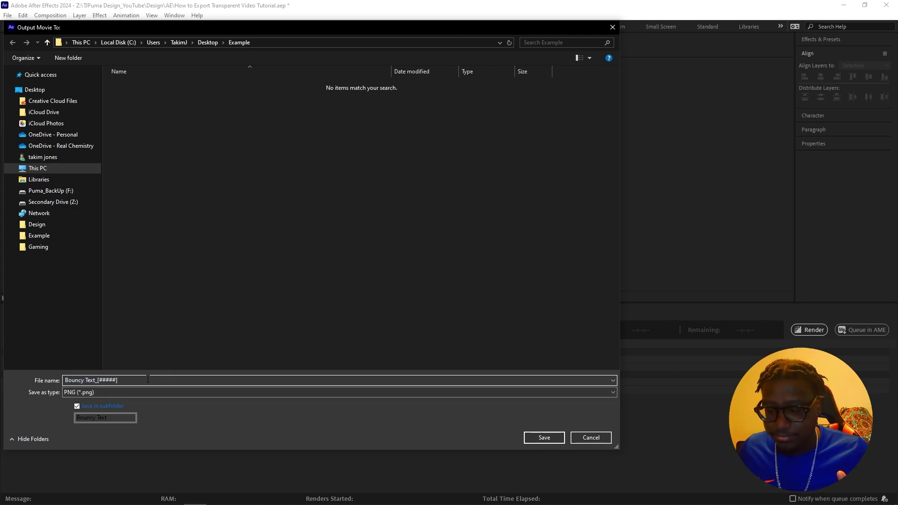
{"action": "left_click", "coordinate": [65, 58]}
{"action": "type", "text": "B"}
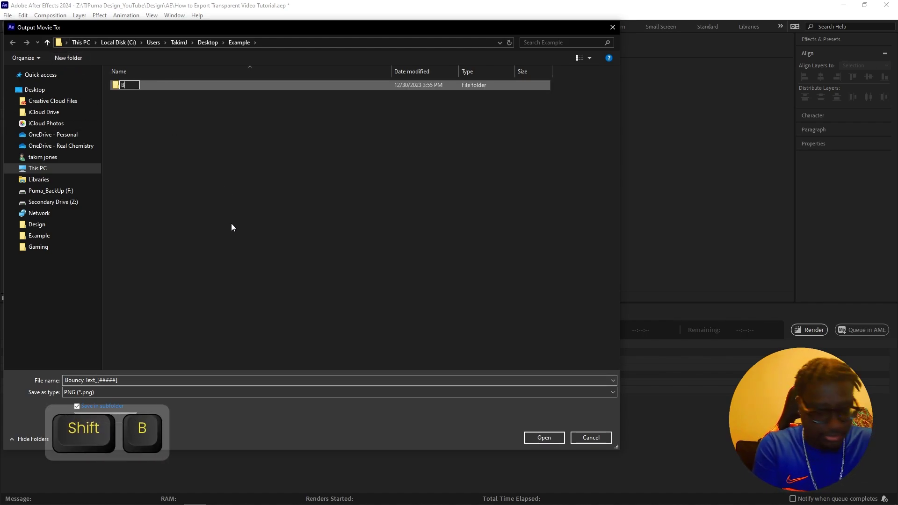
{"action": "type", "text": "ouncy Text"}
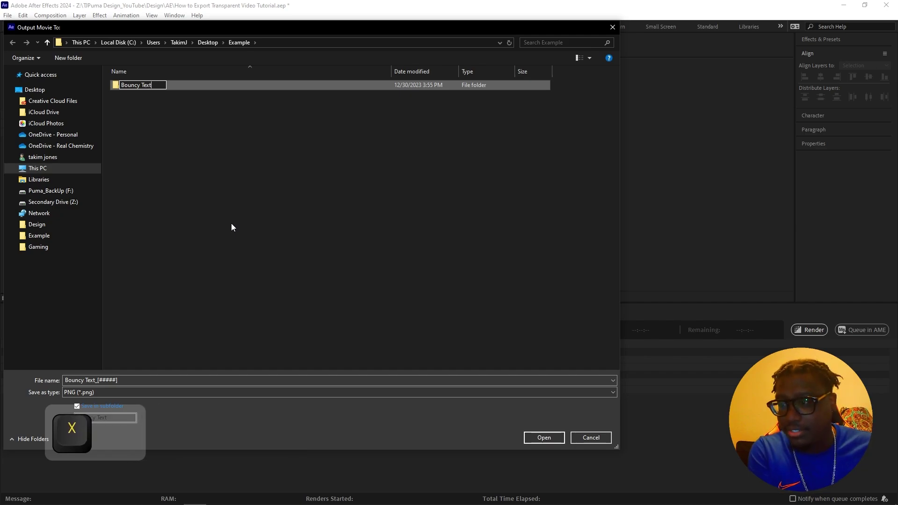
{"action": "type", "text": "_PNG Seq"}
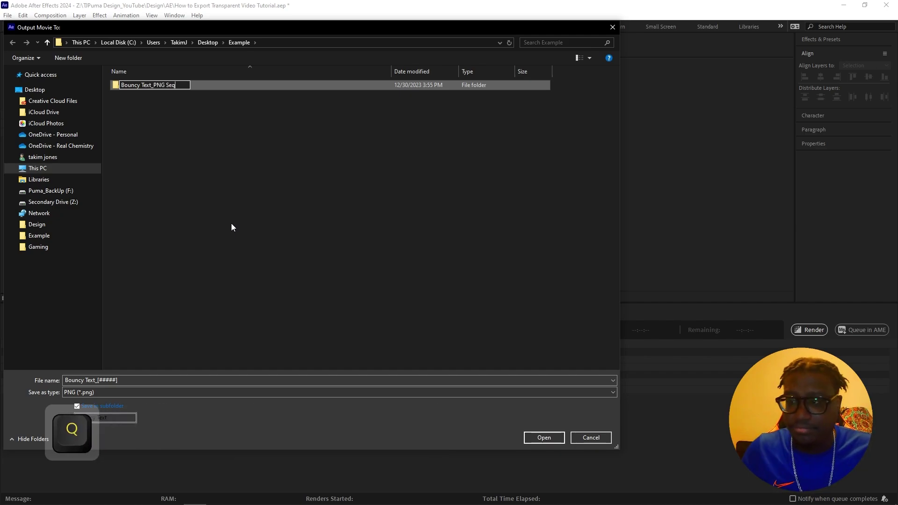
{"action": "key", "text": "Return"}
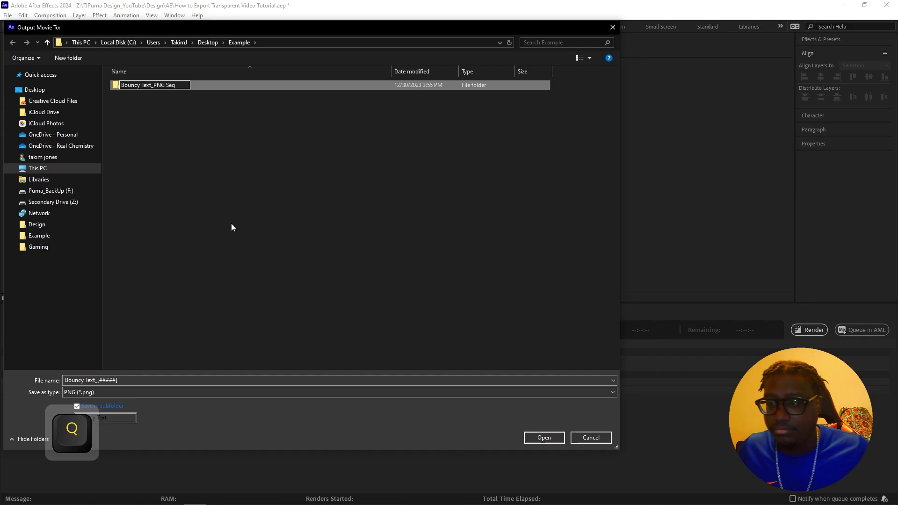
{"action": "double_click", "coordinate": [143, 85]}
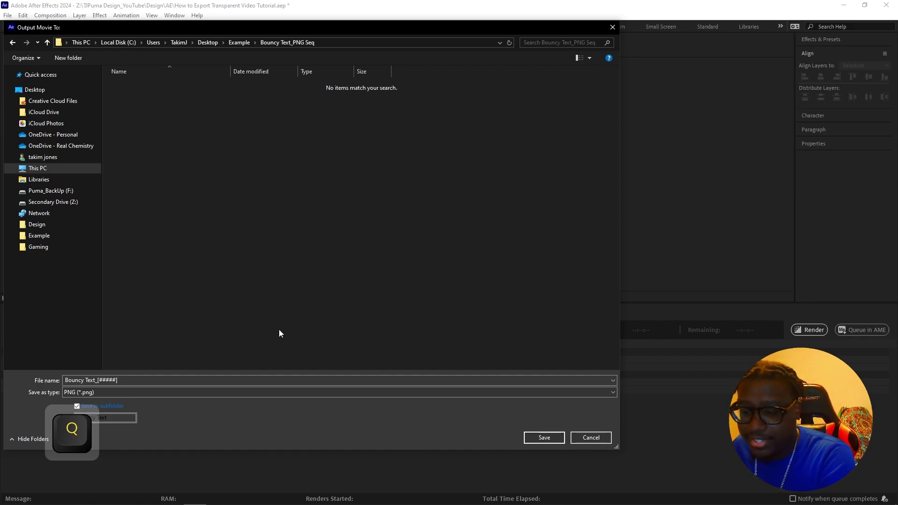
Step: Save the output into Bouncy Text_PNG Seq and render the PNG sequence
{"action": "left_click", "coordinate": [543, 438]}
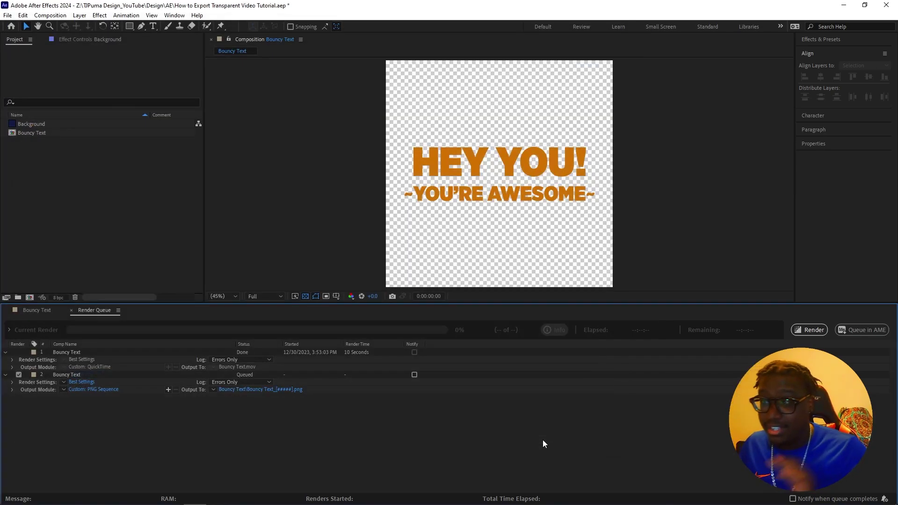
{"action": "left_click", "coordinate": [820, 334]}
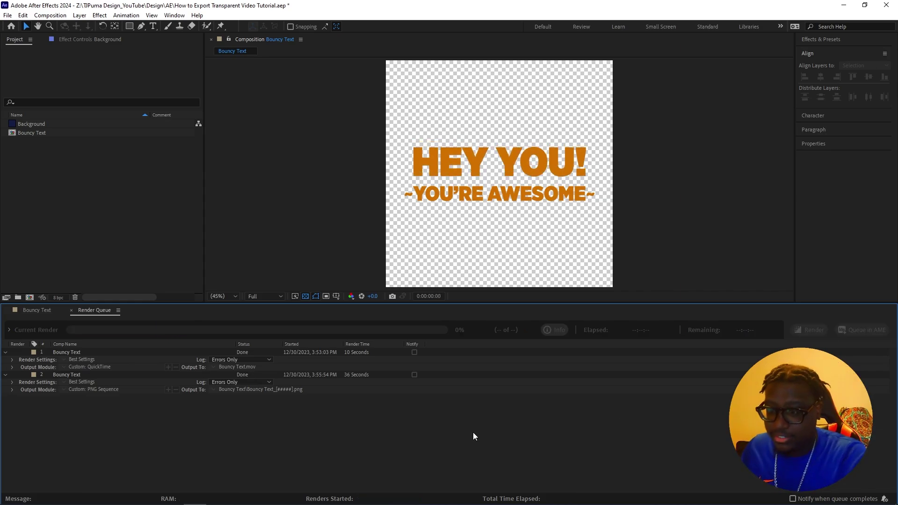
{"action": "left_click", "coordinate": [41, 310]}
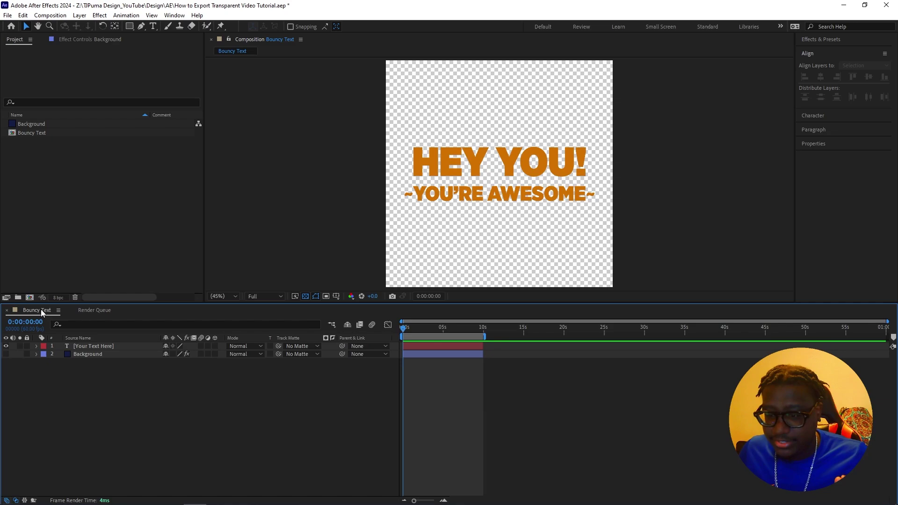
{"action": "left_click", "coordinate": [95, 311]}
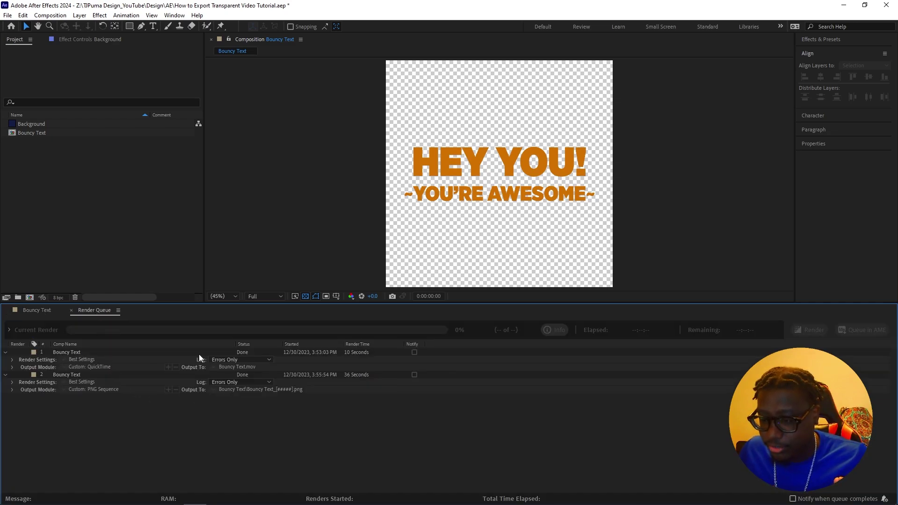
{"action": "left_click", "coordinate": [41, 310]}
Step: Browse the rendered PNG frames in Example > Bouncy Text_PNG Seq > Bouncy Text
{"action": "key", "text": "alt+Tab"}
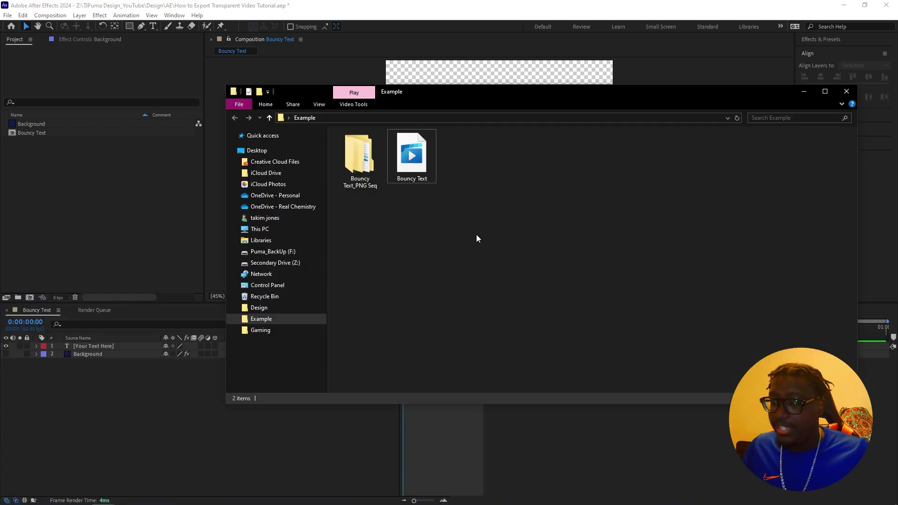
{"action": "double_click", "coordinate": [361, 167]}
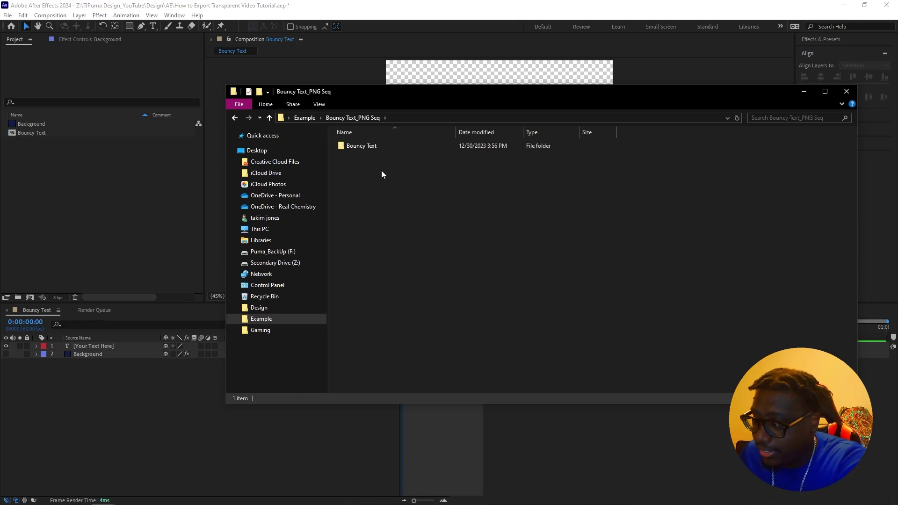
{"action": "double_click", "coordinate": [366, 146]}
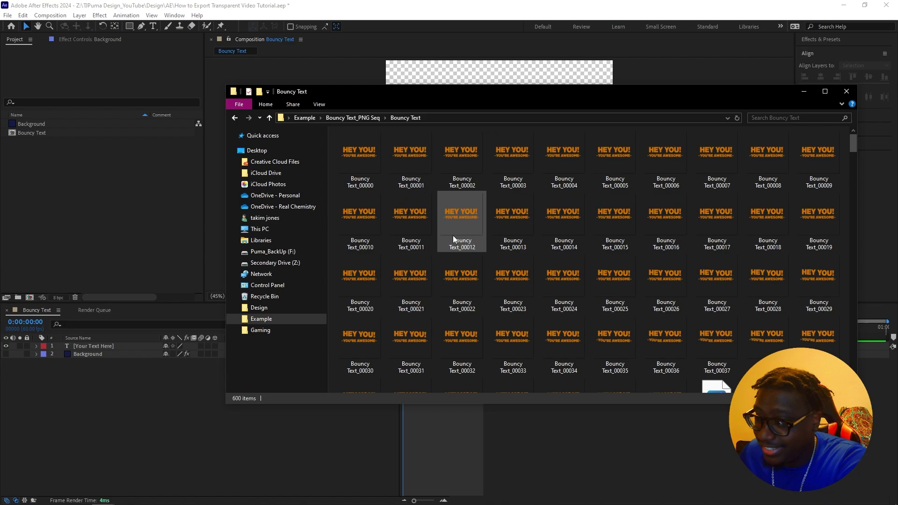
{"action": "scroll", "coordinate": [453, 236], "scroll_direction": "down", "scroll_amount": 10}
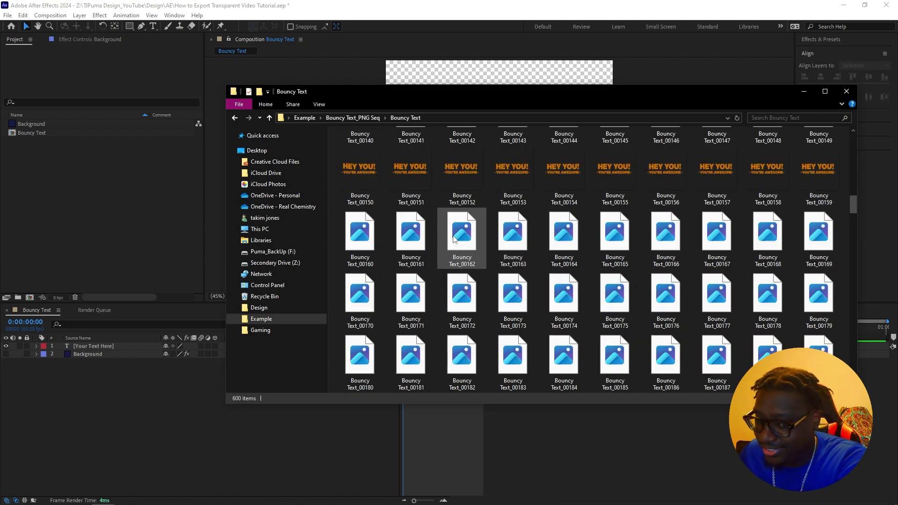
{"action": "scroll", "coordinate": [453, 239], "scroll_direction": "up", "scroll_amount": 4}
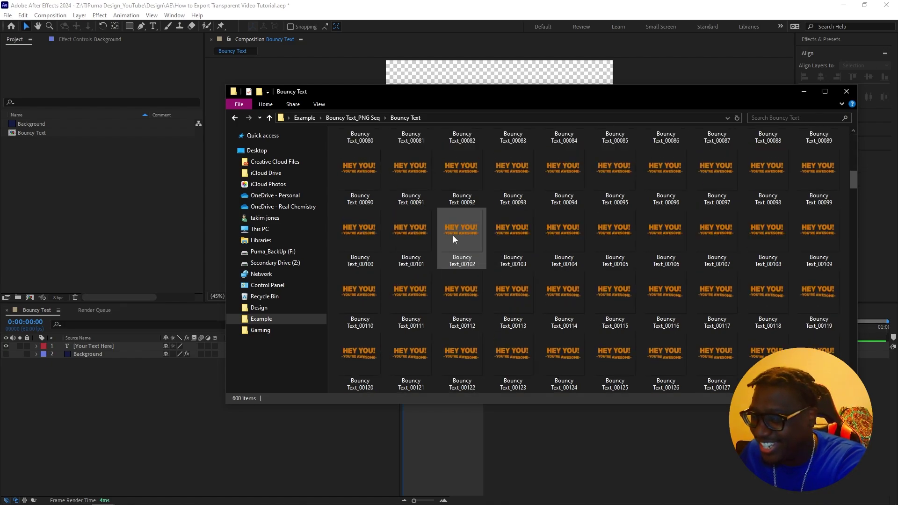
{"action": "left_click", "coordinate": [367, 118]}
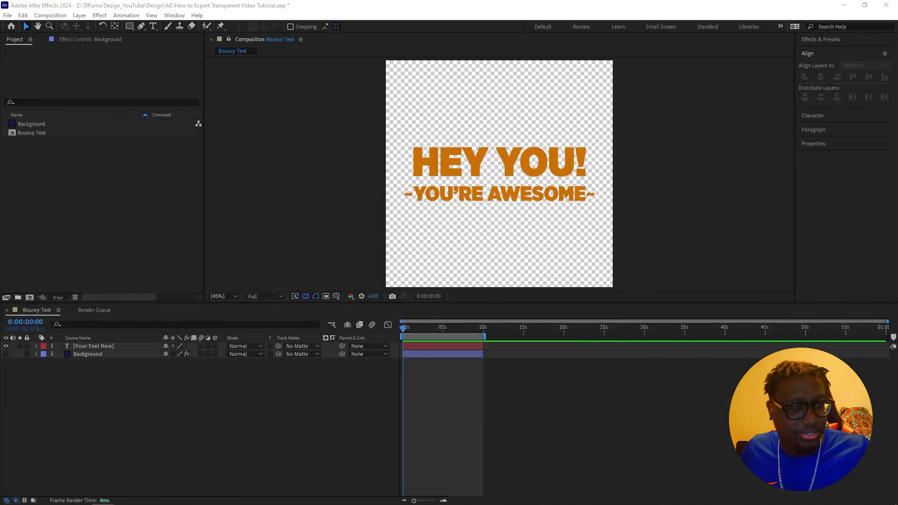
Step: Open the Import File dialog at the copied Bouncy Text_PNG Seq folder path
{"action": "key", "text": "ctrl+c"}
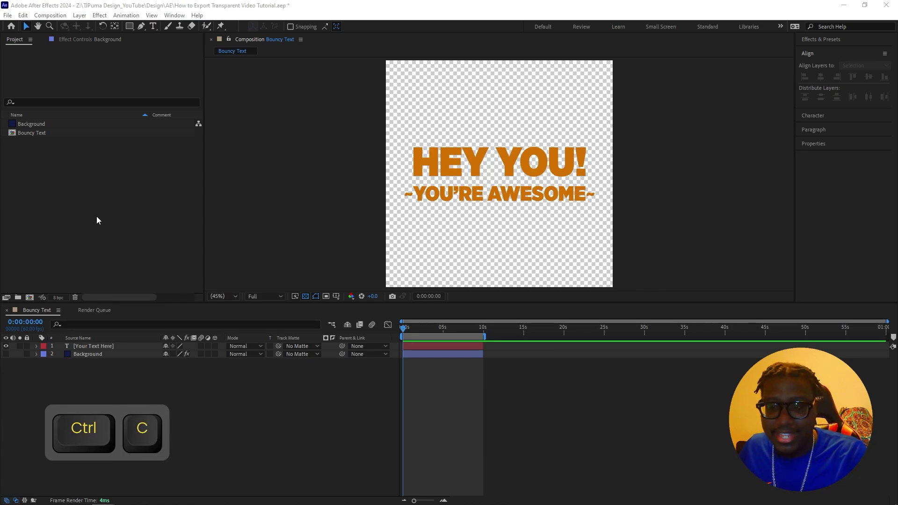
{"action": "right_click", "coordinate": [76, 185]}
{"action": "mouse_move", "coordinate": [180, 234]}
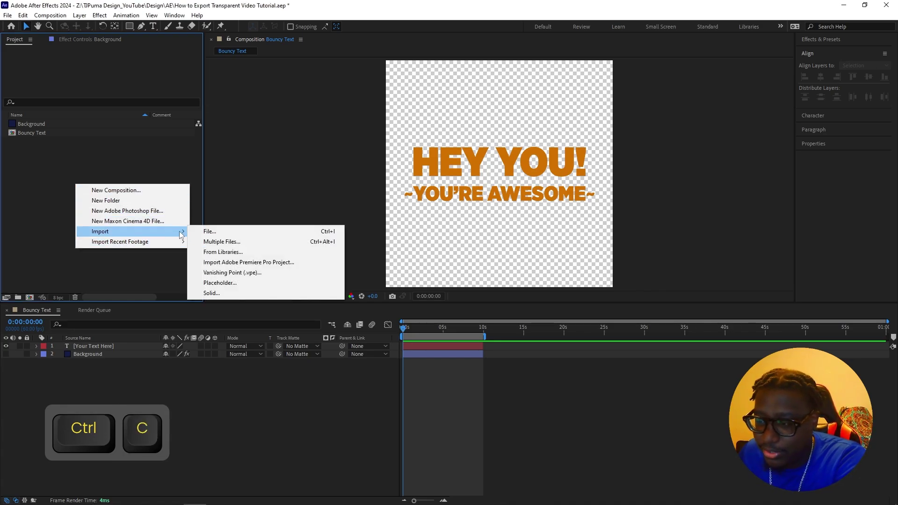
{"action": "left_click", "coordinate": [210, 231]}
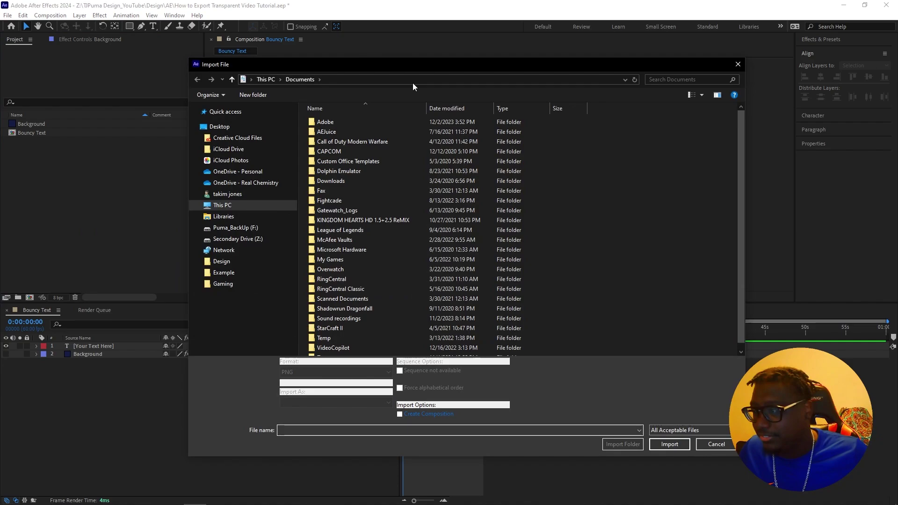
{"action": "left_click", "coordinate": [409, 80]}
{"action": "key", "text": "ctrl+v"}
{"action": "key", "text": "Return"}
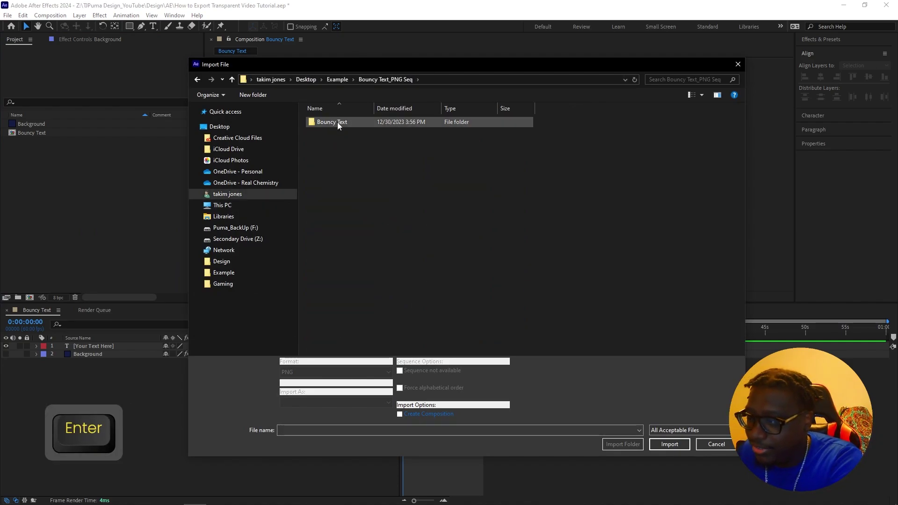
Step: Import frames Bouncy Text_00000 through 00599 as one PNG Sequence
{"action": "double_click", "coordinate": [337, 122]}
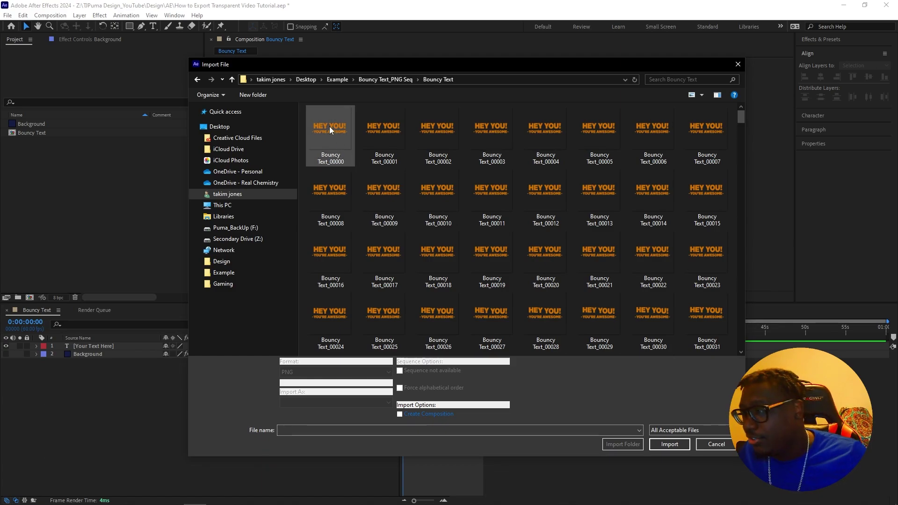
{"action": "left_click", "coordinate": [329, 126]}
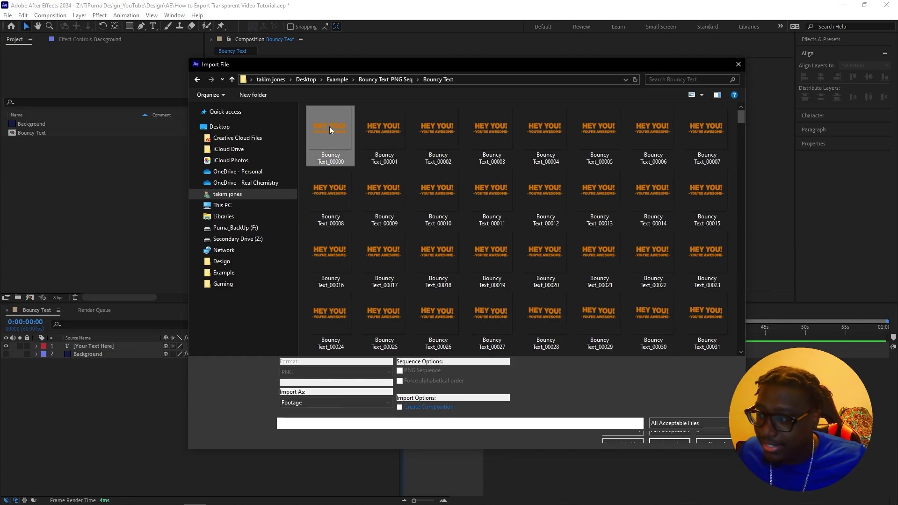
{"action": "left_click_drag", "start_coordinate": [742, 117], "coordinate": [744, 280]}
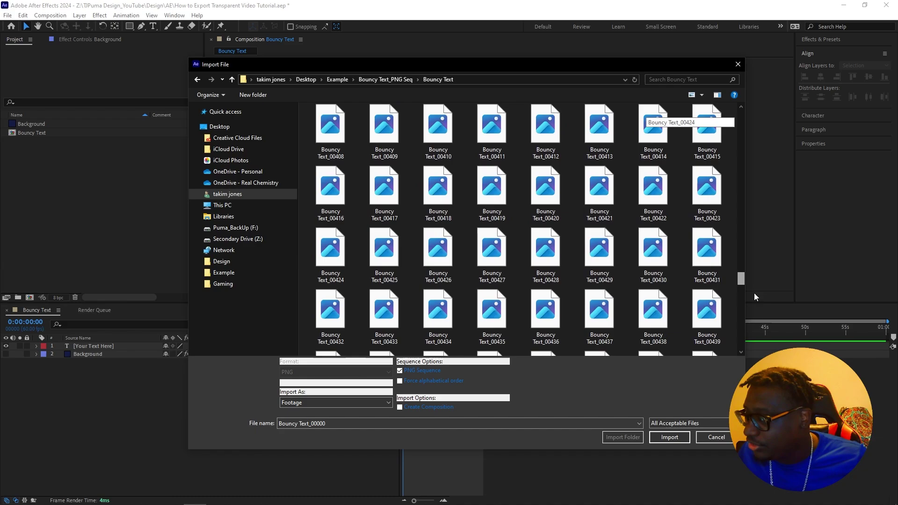
{"action": "scroll", "coordinate": [639, 304], "scroll_direction": "down", "scroll_amount": 10}
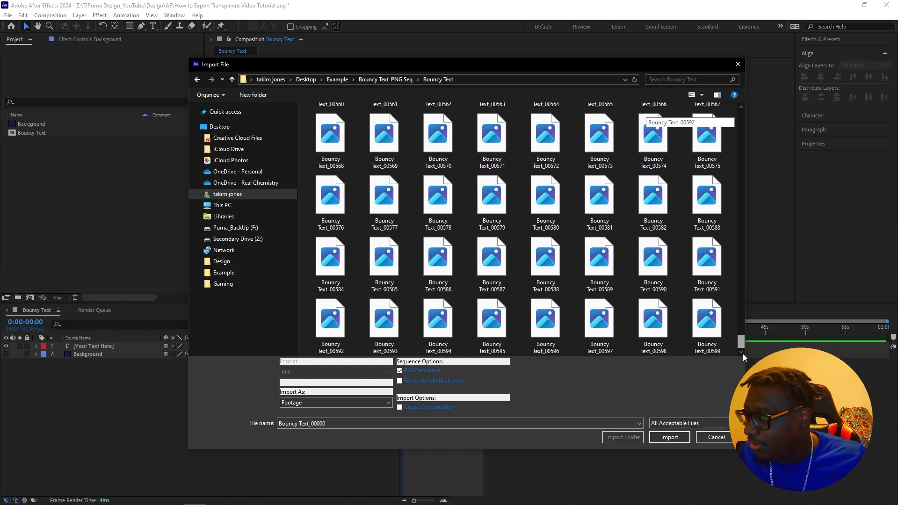
{"action": "left_click", "coordinate": [703, 333], "text": "shift"}
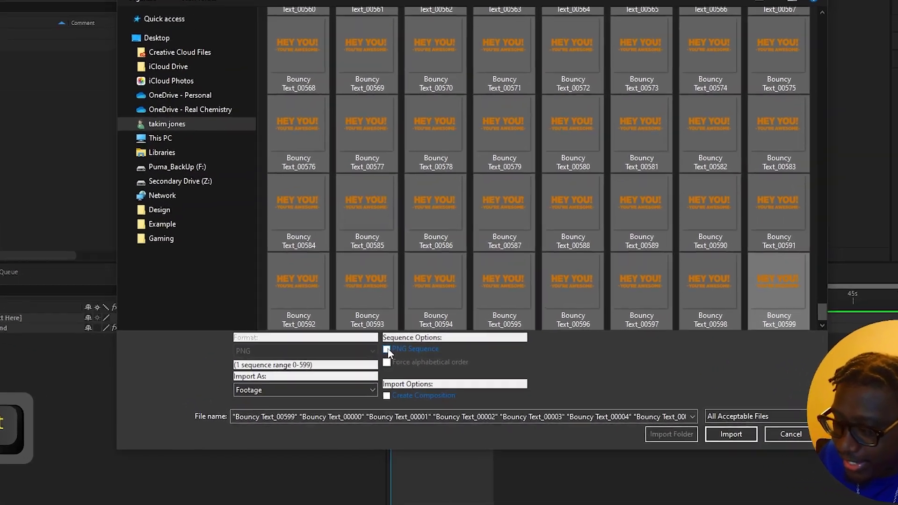
{"action": "left_click", "coordinate": [414, 370]}
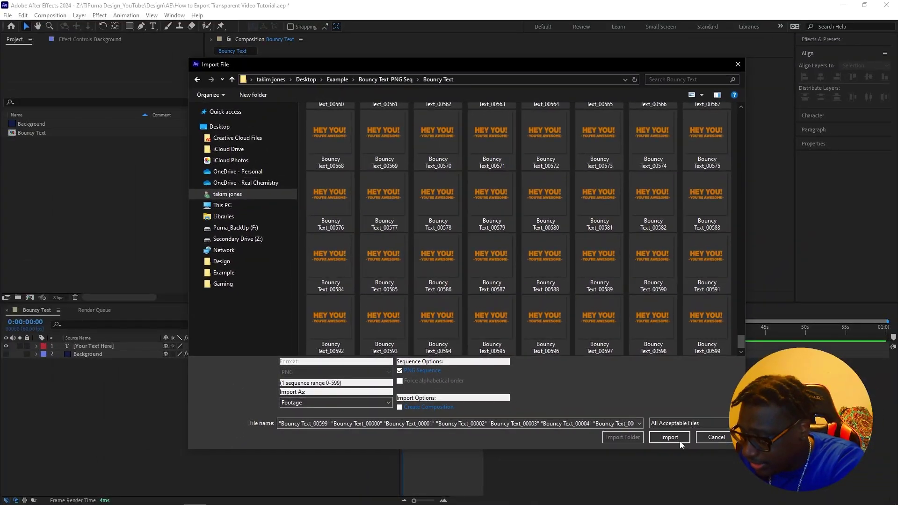
{"action": "left_click", "coordinate": [672, 439]}
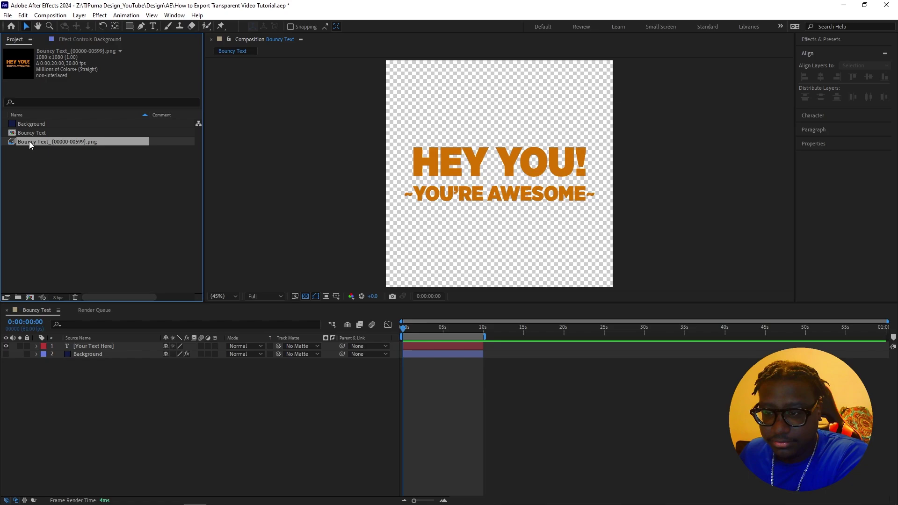
Step: Place the PNG sequence as the top layer, hide [Your Text Here], and scrub through the frames
{"action": "left_click_drag", "start_coordinate": [29, 141], "coordinate": [54, 357]}
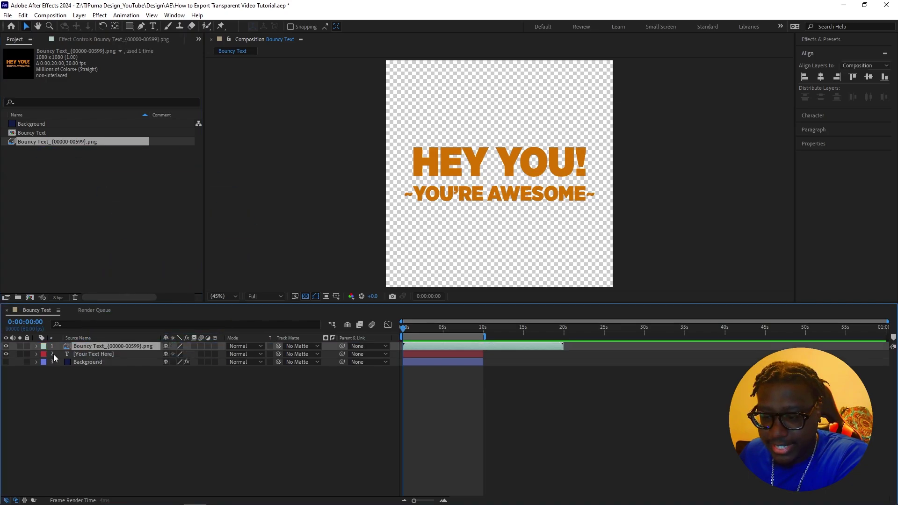
{"action": "left_click", "coordinate": [5, 354]}
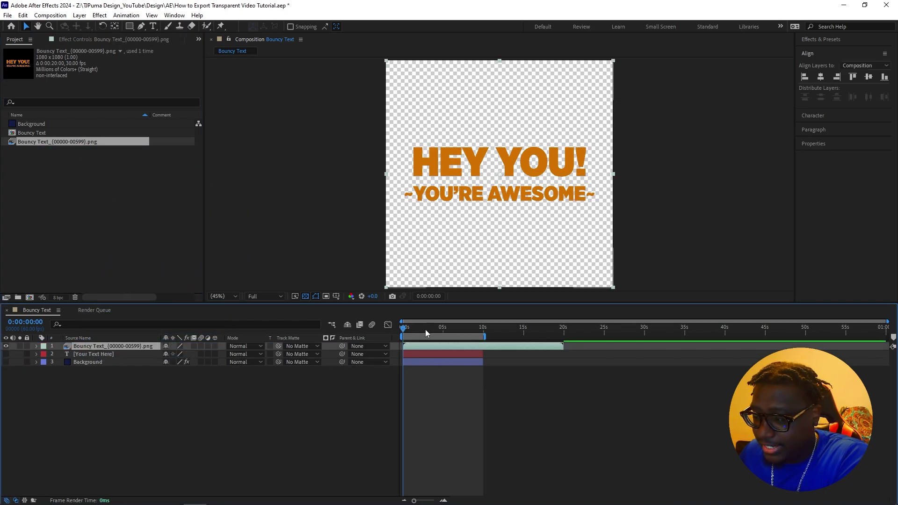
{"action": "left_click_drag", "start_coordinate": [404, 328], "coordinate": [461, 345]}
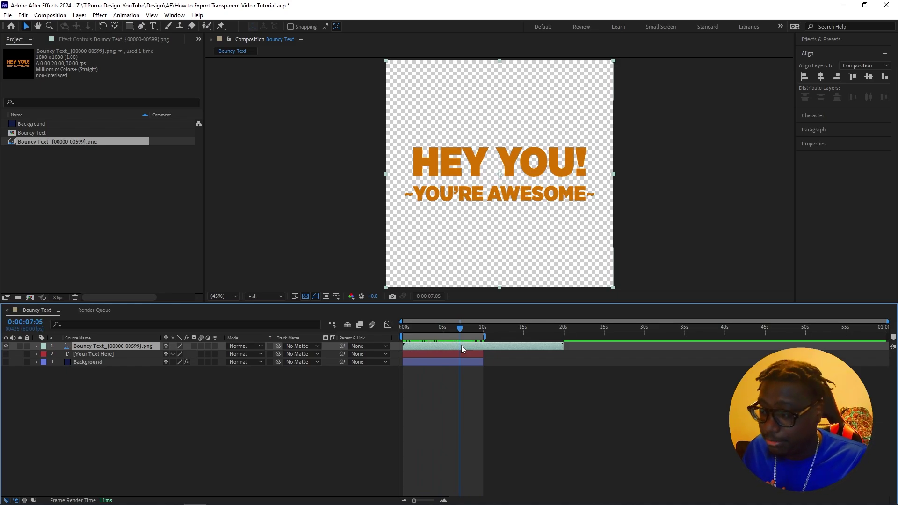
{"action": "left_click_drag", "start_coordinate": [463, 333], "coordinate": [420, 355]}
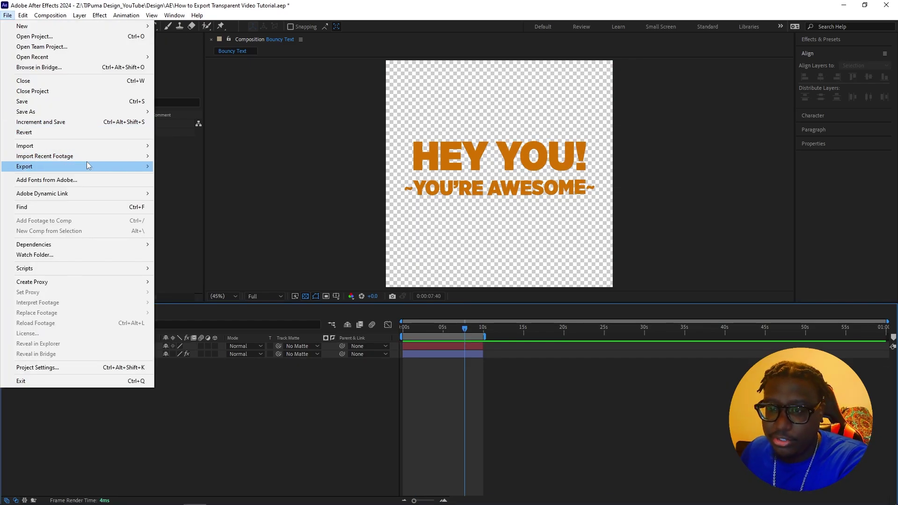
{"action": "mouse_move", "coordinate": [88, 166]}
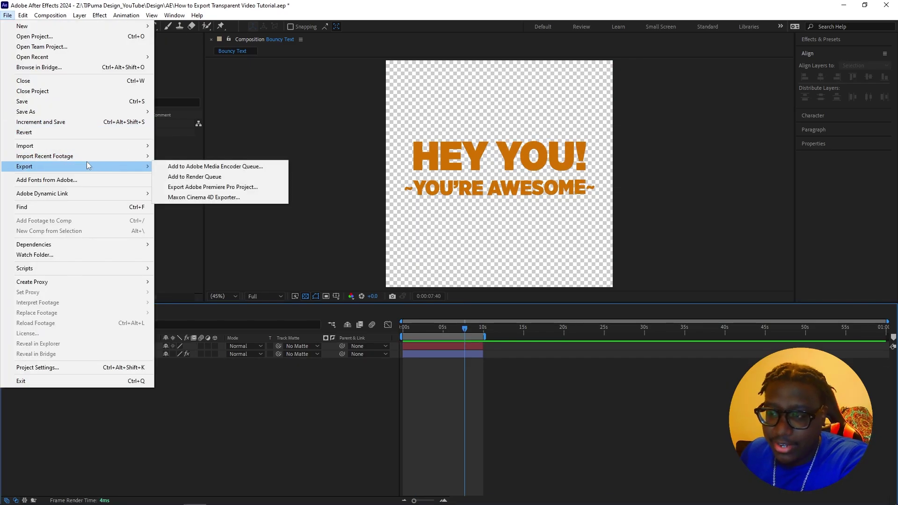
Step: Send Bouncy Text to the Media Encoder queue and check its QuickTime format
{"action": "left_click", "coordinate": [198, 167]}
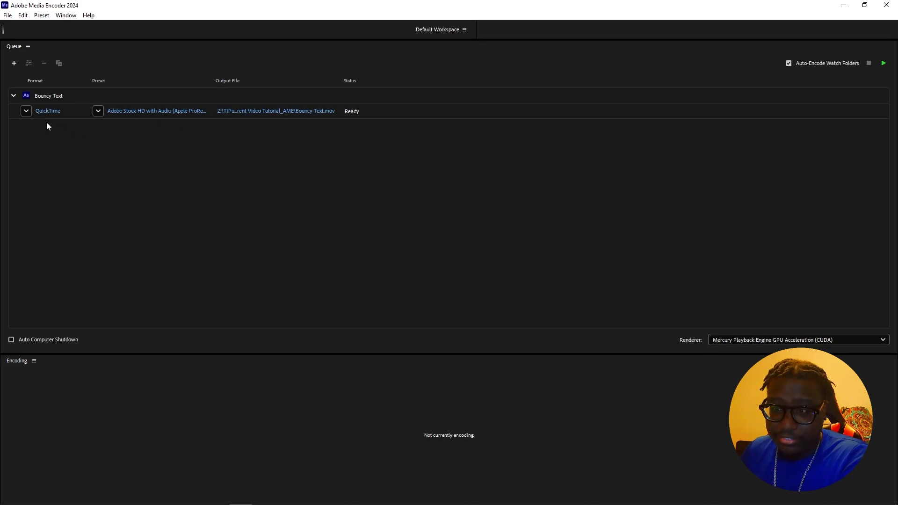
{"action": "left_click", "coordinate": [26, 110]}
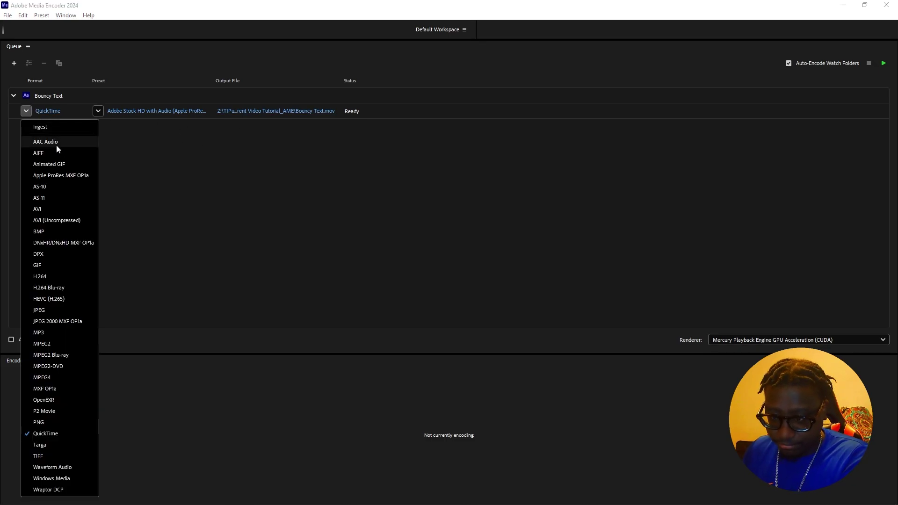
Step: Keep QuickTime and apply the Apple ProRes 4444 with alpha preset
{"action": "left_click", "coordinate": [130, 283]}
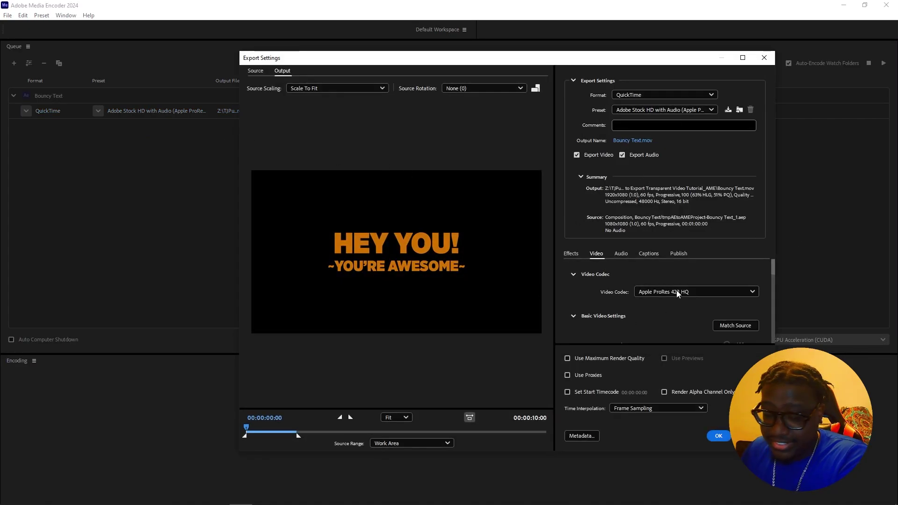
{"action": "left_click_drag", "start_coordinate": [601, 62], "coordinate": [499, 62]}
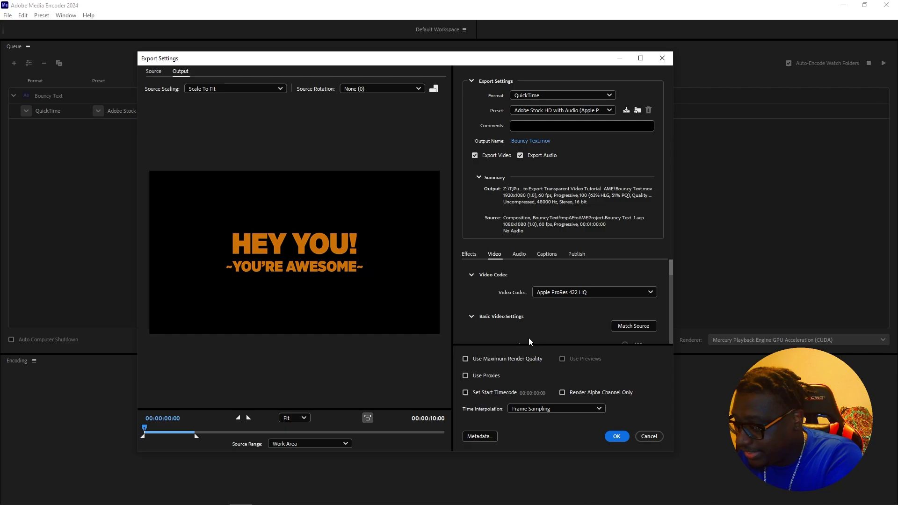
{"action": "left_click", "coordinate": [593, 112]}
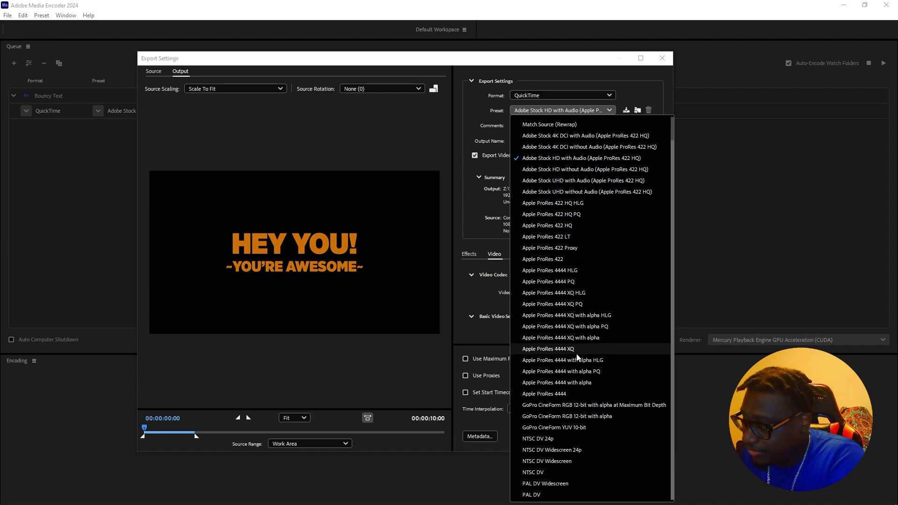
{"action": "left_click", "coordinate": [575, 383]}
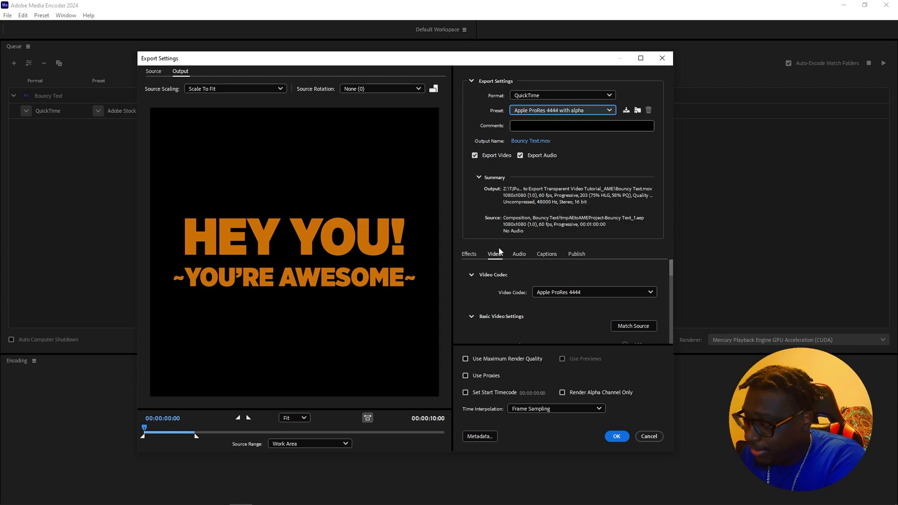
Step: Confirm the video depth stays at 8-bpc + alpha
{"action": "scroll", "coordinate": [520, 296], "scroll_direction": "down", "scroll_amount": 1}
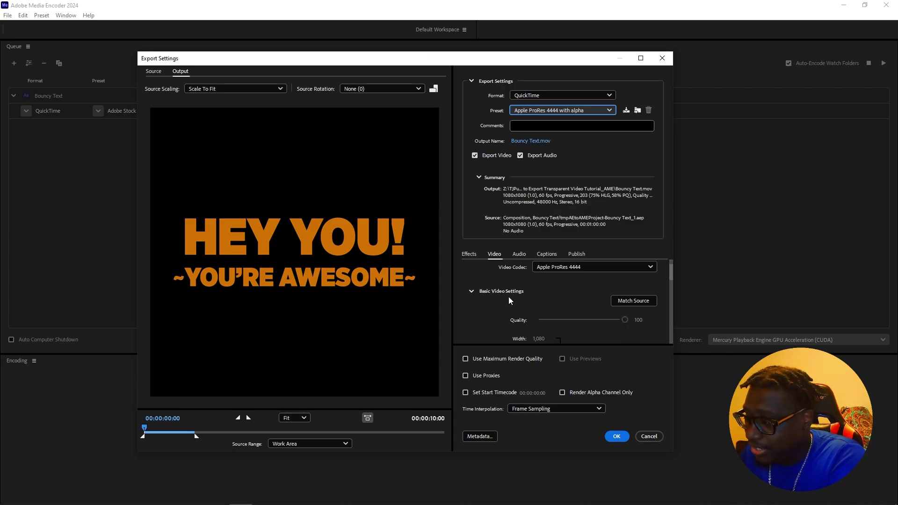
{"action": "scroll", "coordinate": [508, 297], "scroll_direction": "down", "scroll_amount": 1}
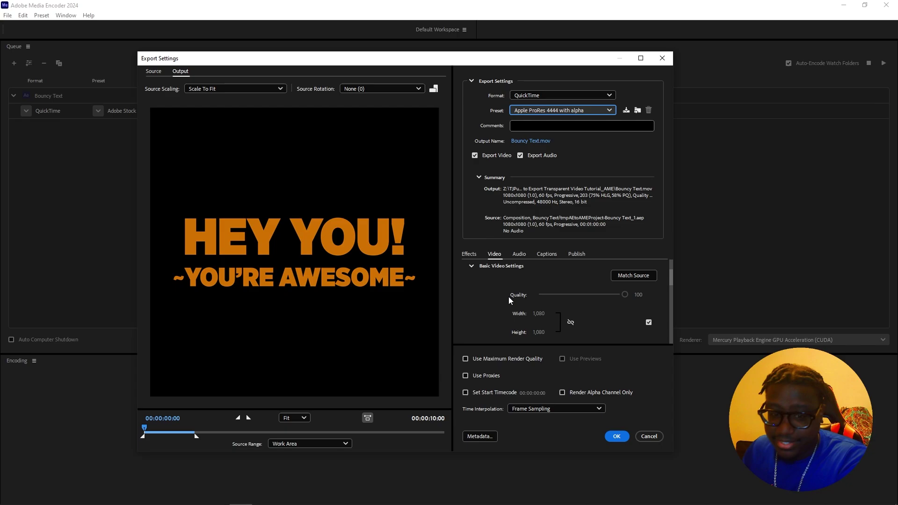
{"action": "scroll", "coordinate": [509, 297], "scroll_direction": "up", "scroll_amount": 1}
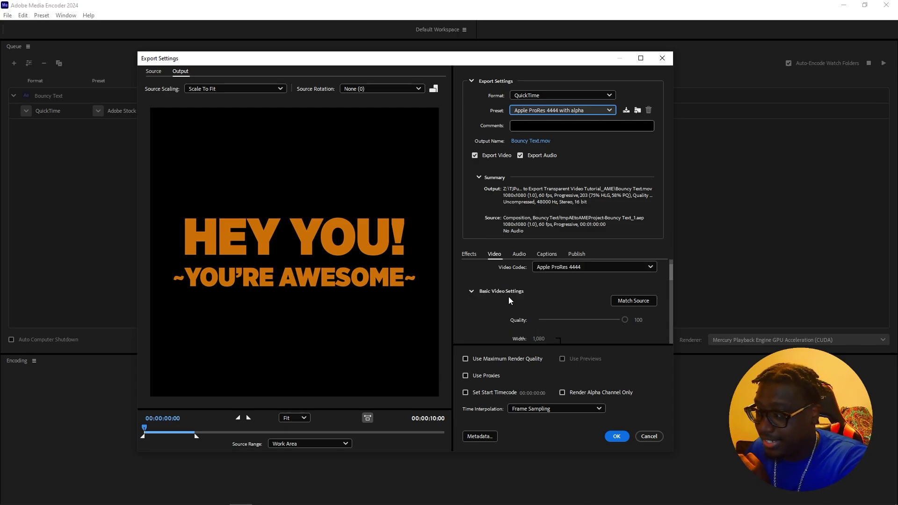
{"action": "scroll", "coordinate": [501, 305], "scroll_direction": "down", "scroll_amount": 1}
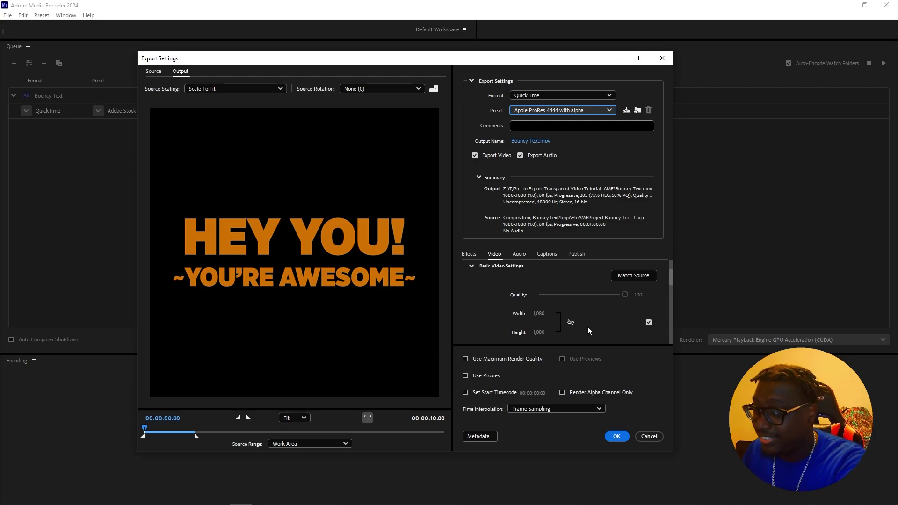
{"action": "scroll", "coordinate": [501, 304], "scroll_direction": "down", "scroll_amount": 2}
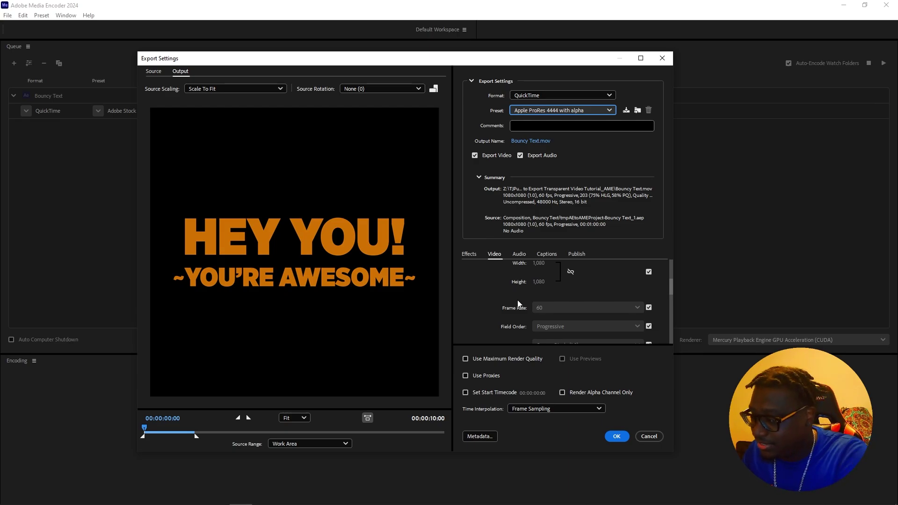
{"action": "scroll", "coordinate": [524, 301], "scroll_direction": "down", "scroll_amount": 1}
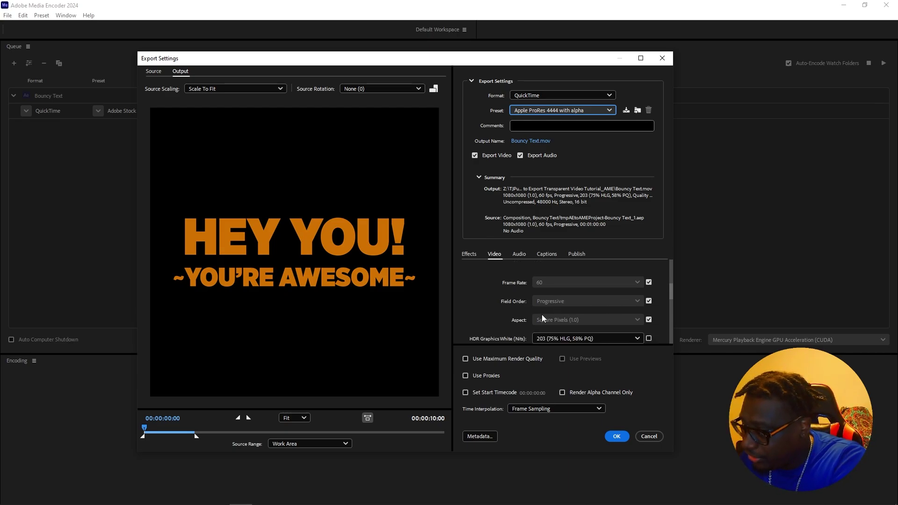
{"action": "scroll", "coordinate": [508, 313], "scroll_direction": "down", "scroll_amount": 4}
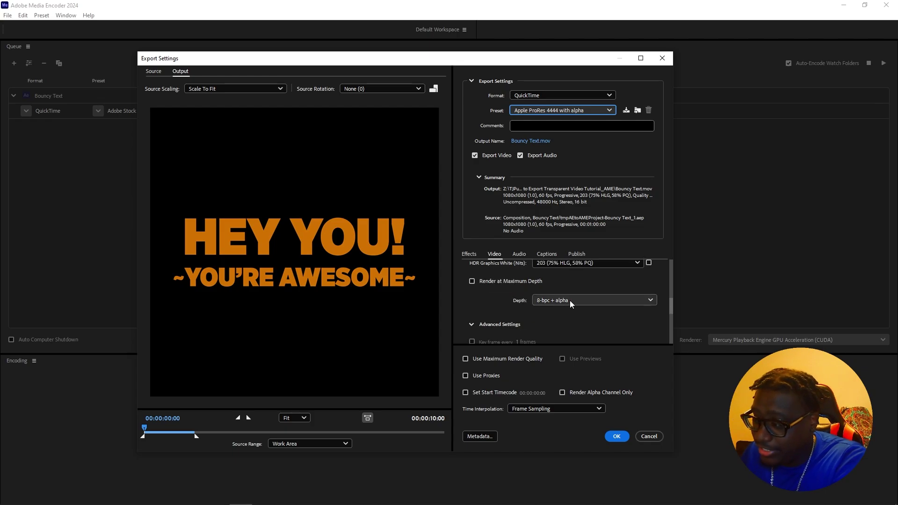
{"action": "left_click", "coordinate": [572, 300]}
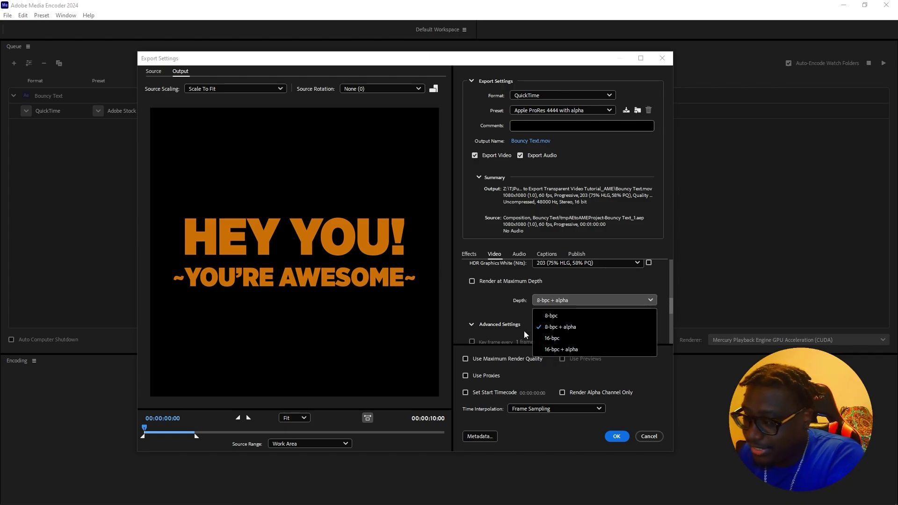
{"action": "left_click", "coordinate": [481, 310]}
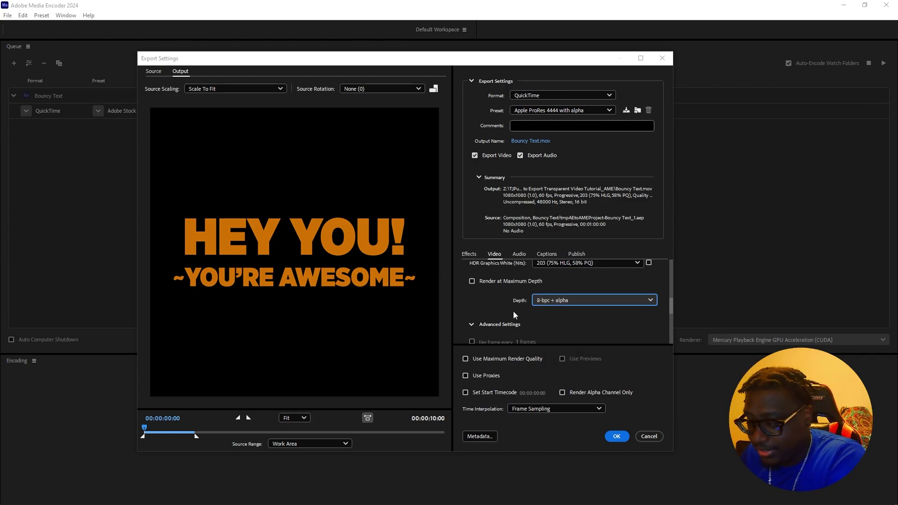
Step: Turn on Use Maximum Render Quality
{"action": "scroll", "coordinate": [479, 303], "scroll_direction": "down", "scroll_amount": 1}
{"action": "scroll", "coordinate": [495, 303], "scroll_direction": "down", "scroll_amount": 1}
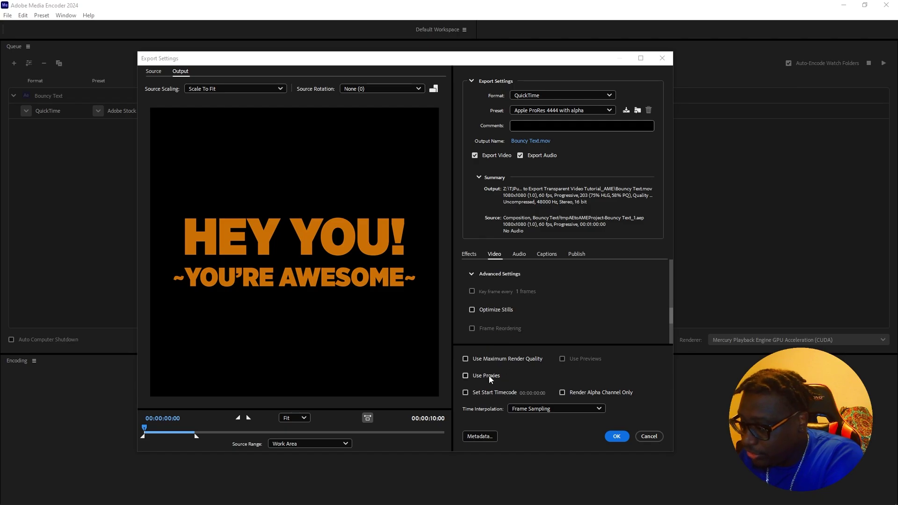
{"action": "left_click", "coordinate": [467, 360]}
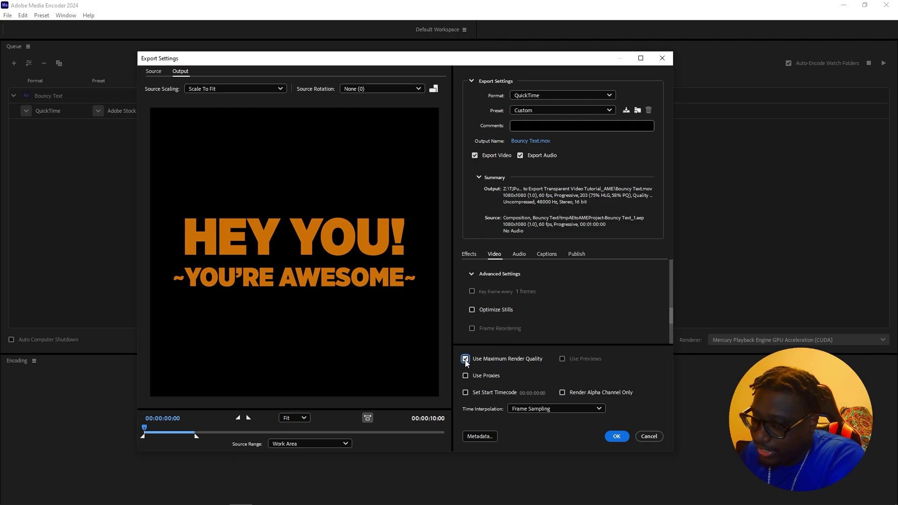
{"action": "left_click", "coordinate": [617, 436]}
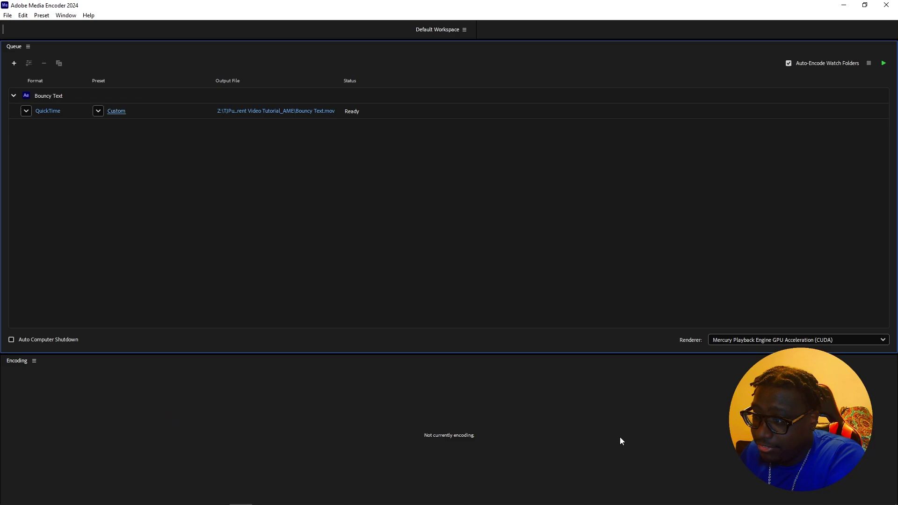